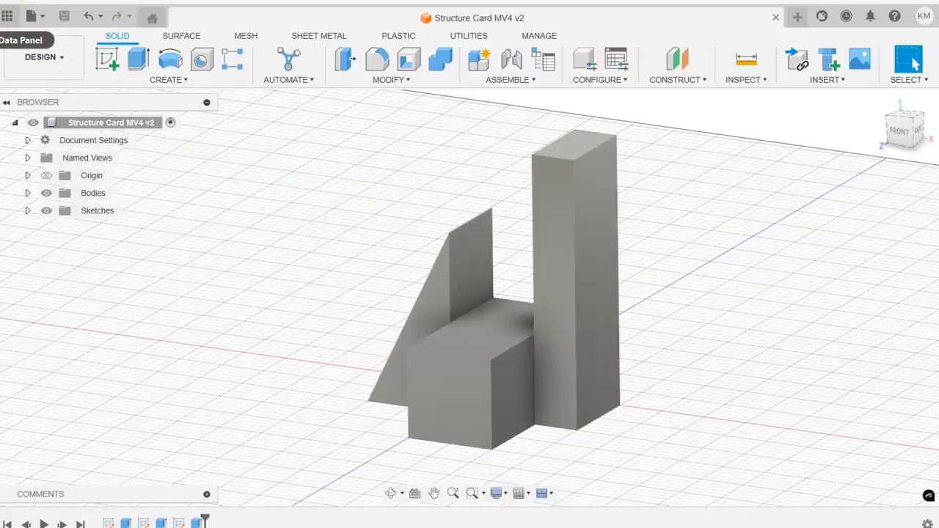
Close the Structure Card MV4 design and save a new design as Structure Card MV5 in IED 2024 > 1.2.3 Structure Cards.
left_click(6, 15)
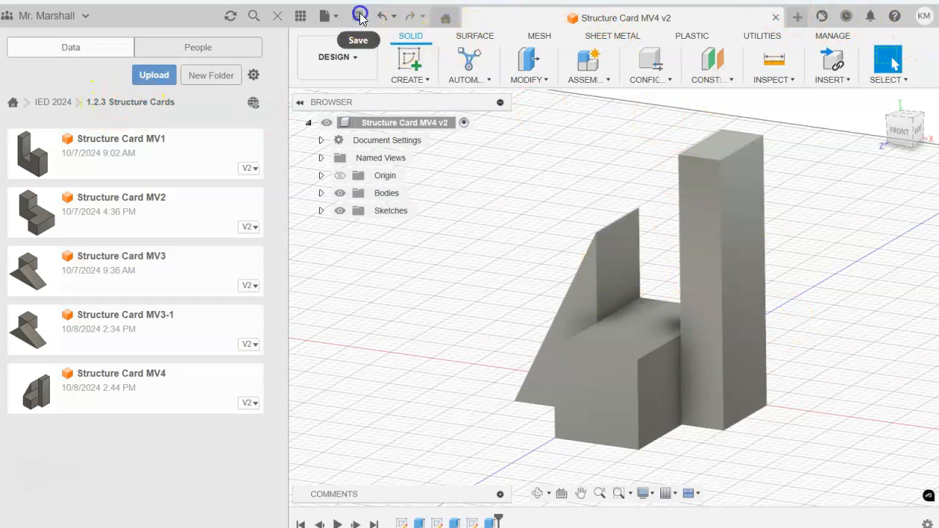
left_click(776, 16)
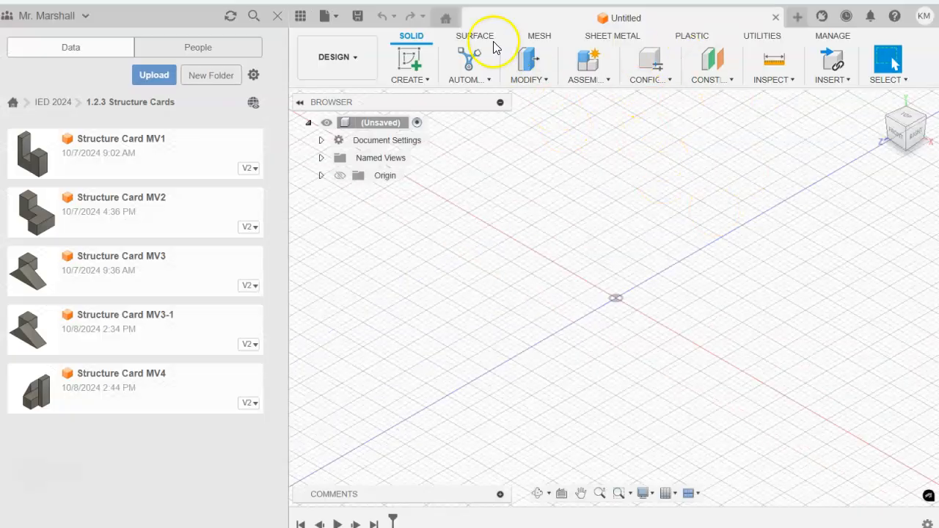
left_click(358, 23)
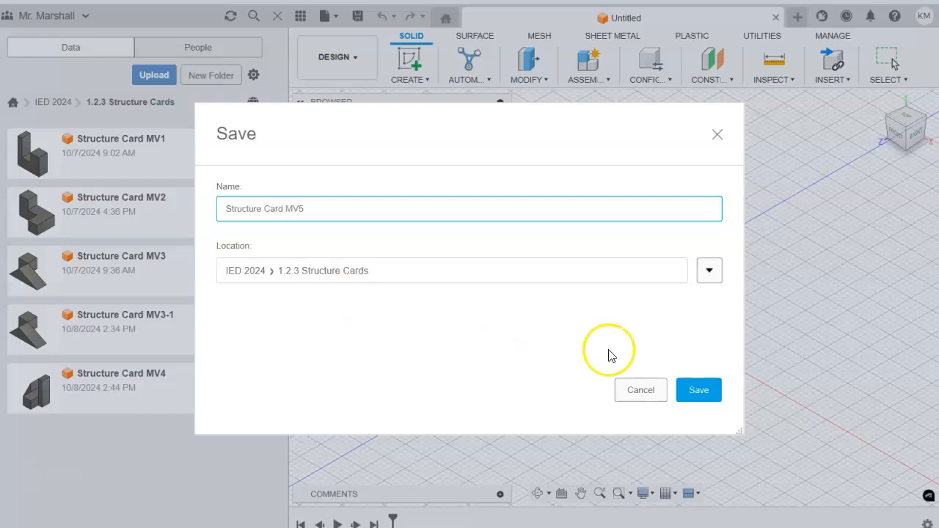
left_click(699, 396)
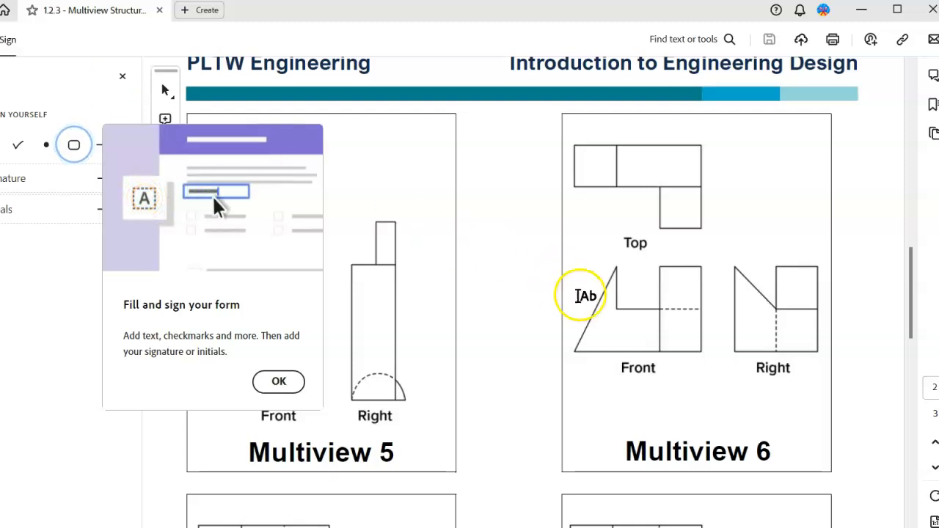
Switch to the Multiview PDF in Acrobat, dismiss the tour messages and examine the Multiview 5 drawing.
left_click(276, 381)
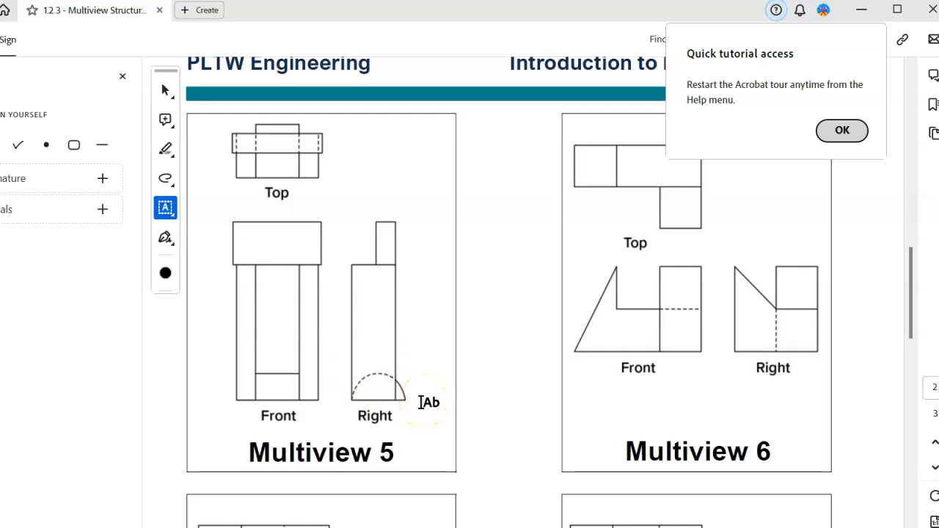
left_click(841, 129)
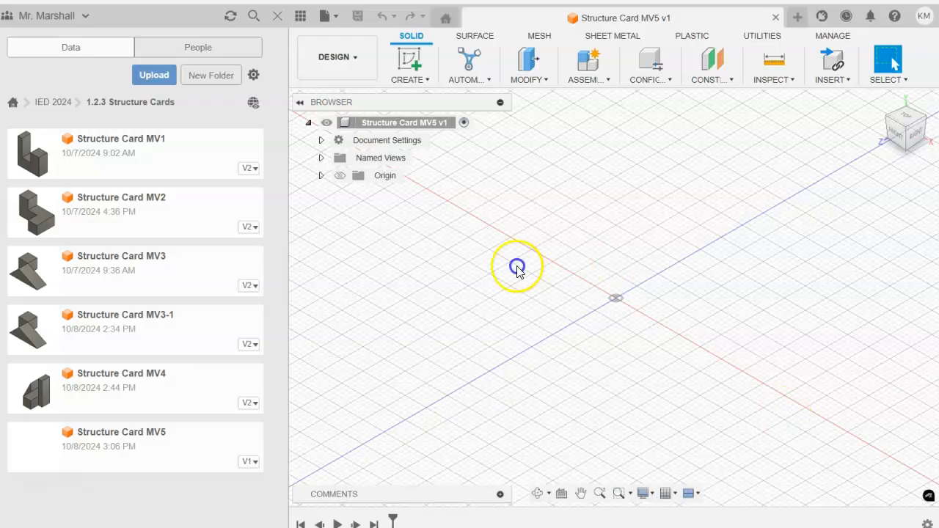
Return to Fusion, hide the project file list and start a sketch on the vertical YZ (right) plane.
left_click(276, 16)
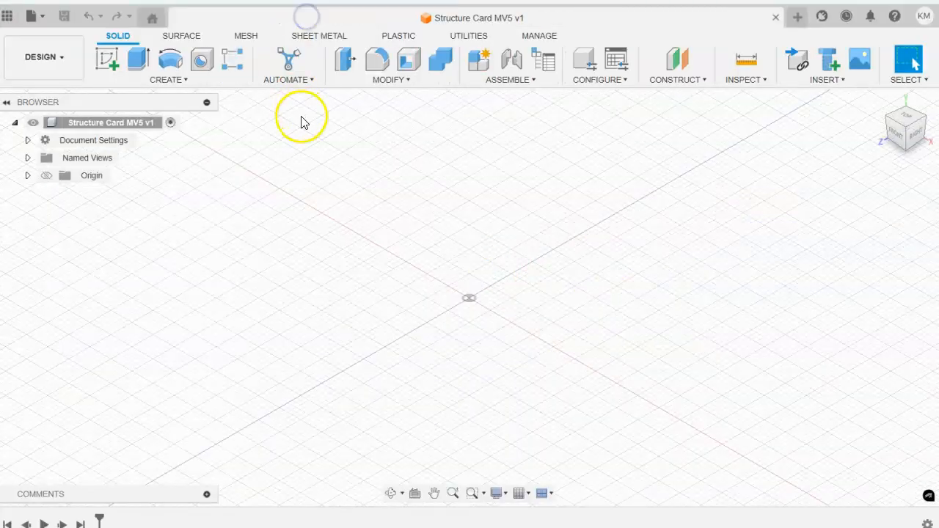
left_click(114, 58)
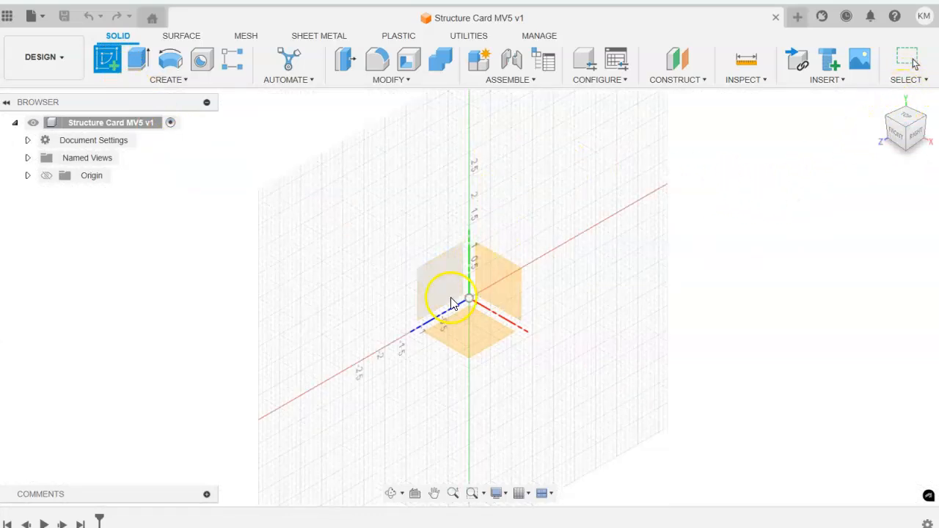
left_click(422, 261)
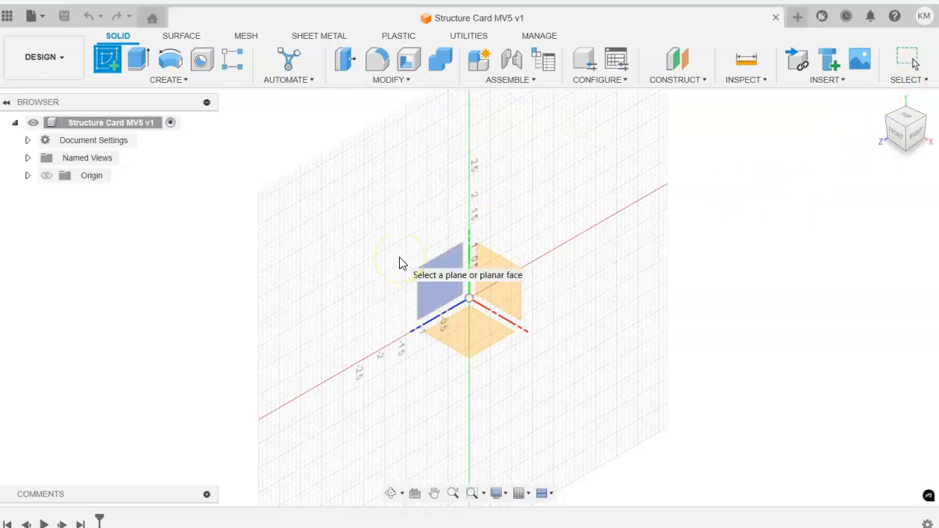
left_click(399, 261)
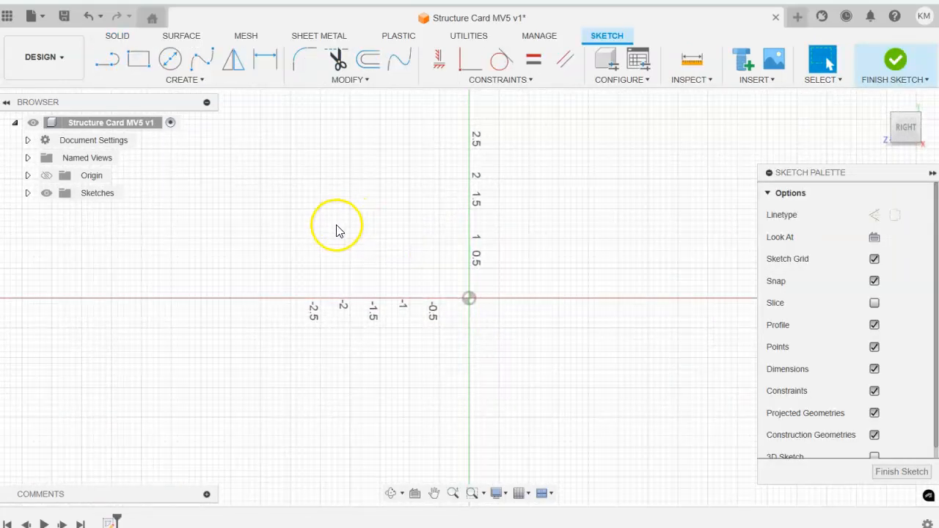
Sketch a circle centred on the origin and set its diameter to 1.5 in.
left_click(170, 62)
left_click(470, 298)
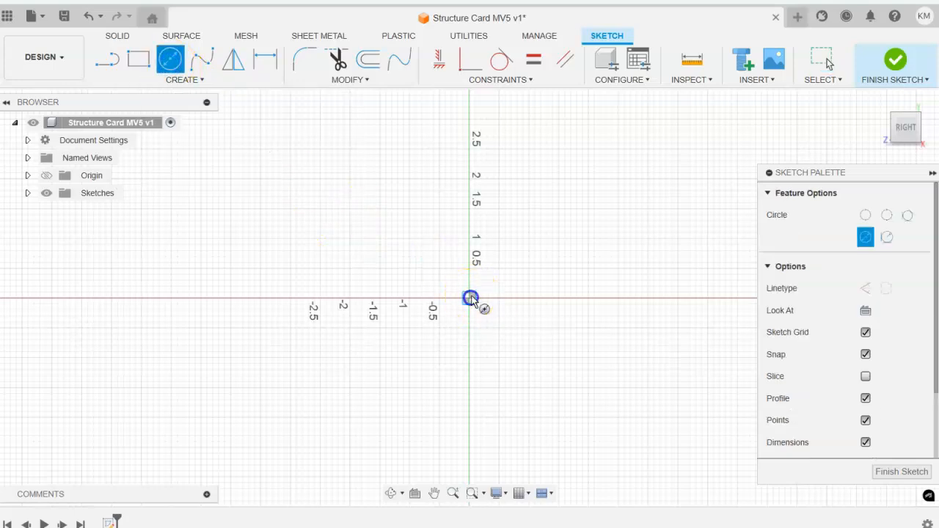
left_click(535, 256)
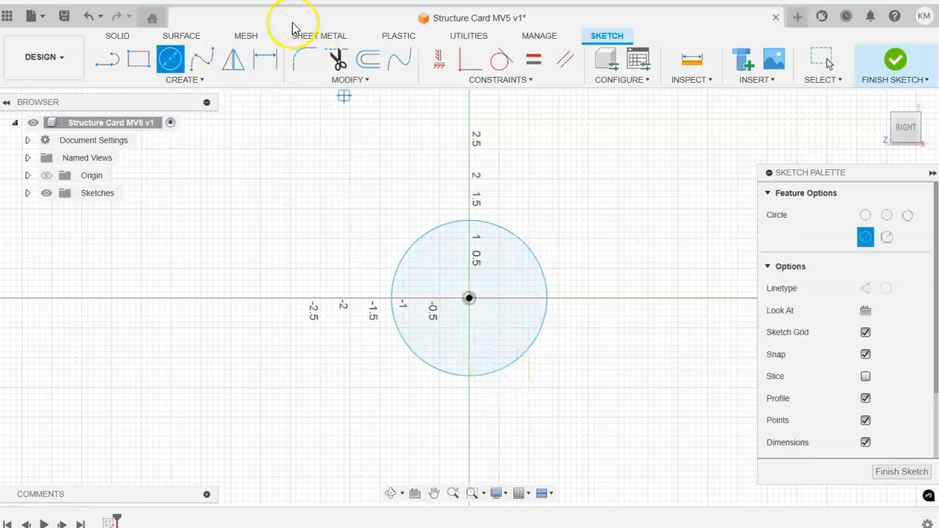
left_click(265, 59)
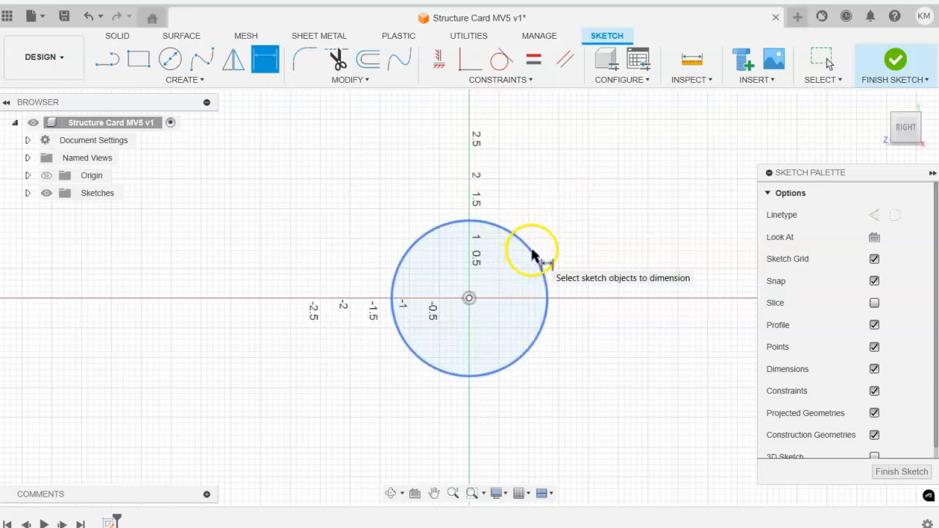
left_click(535, 255)
left_click(569, 248)
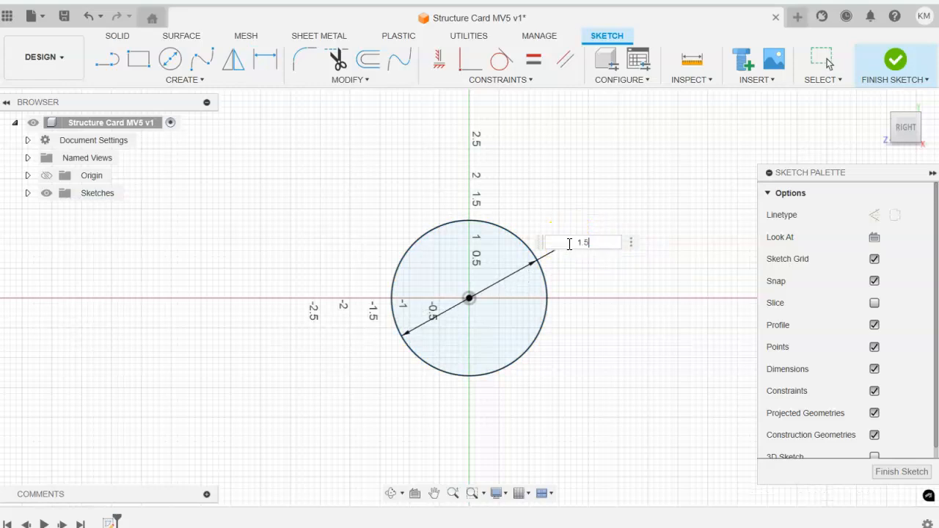
type("1.5")
key("Return")
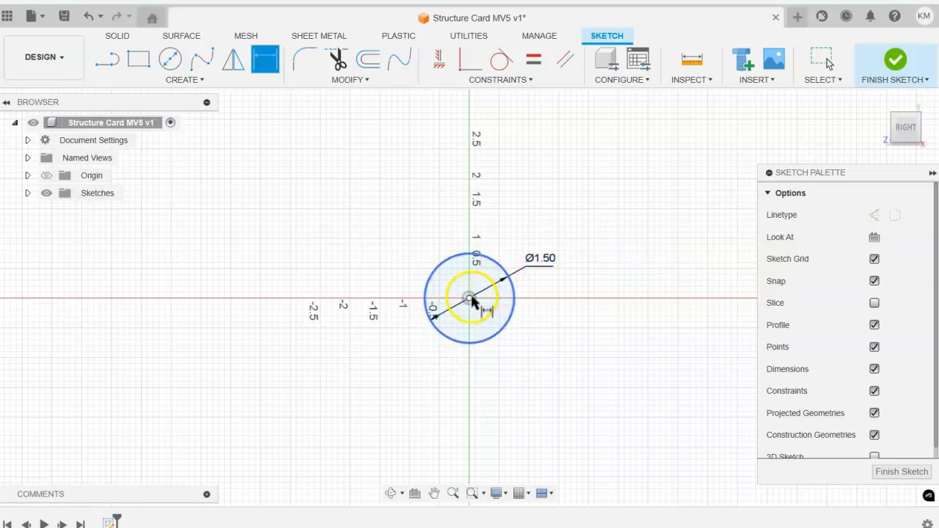
Draw a 1.5 in horizontal line across the circle through its centre, ending on both sides of the circle.
scroll(598, 292, "up", 3)
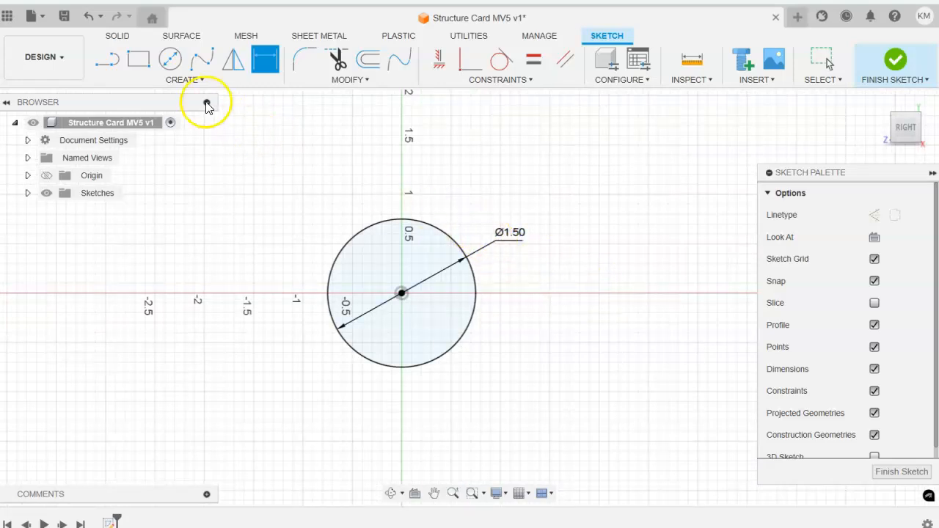
left_click(107, 58)
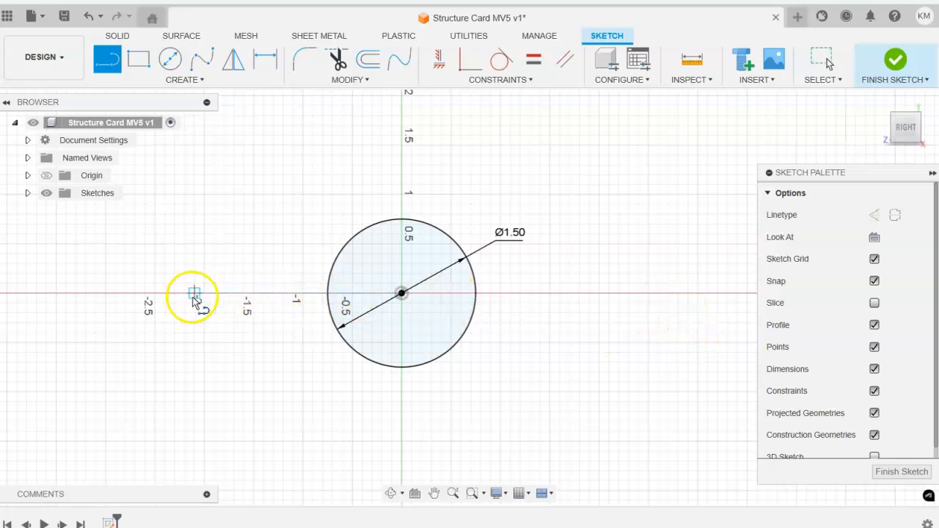
left_click(476, 294)
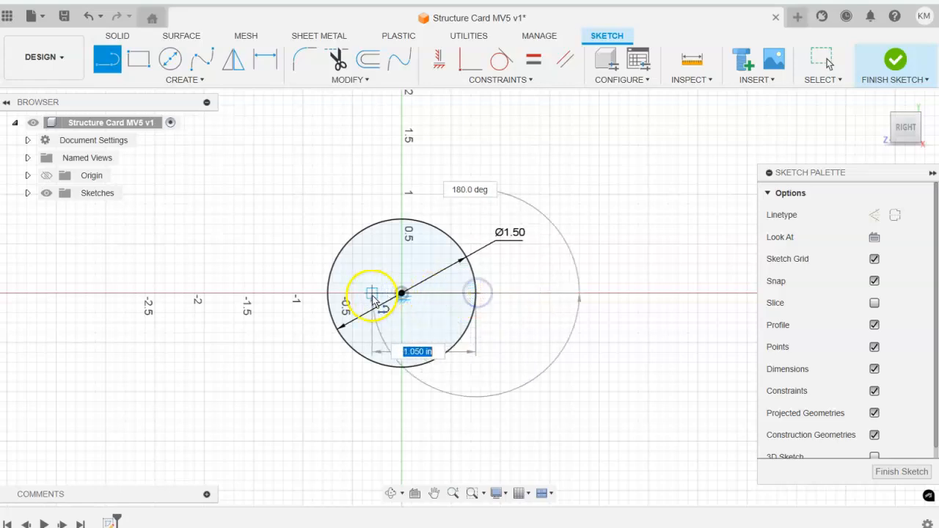
scroll(328, 297, "up", 6)
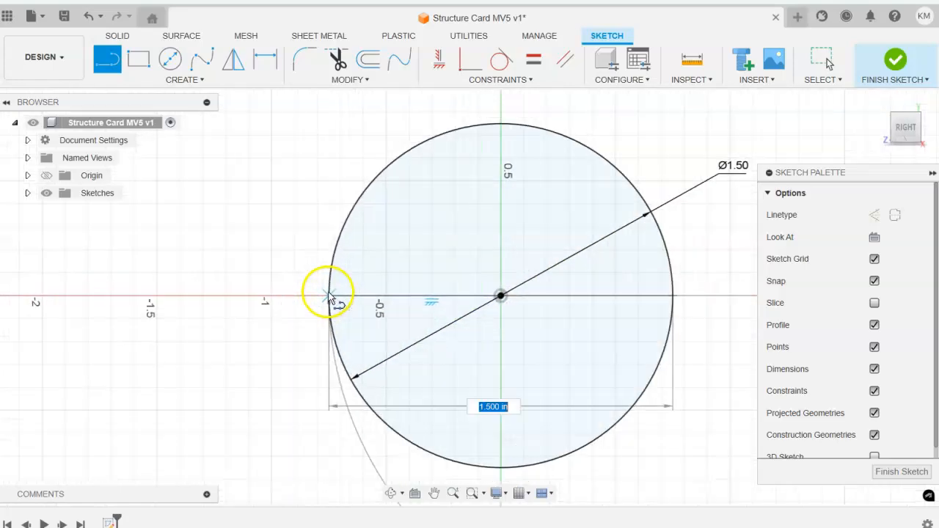
left_click(330, 296)
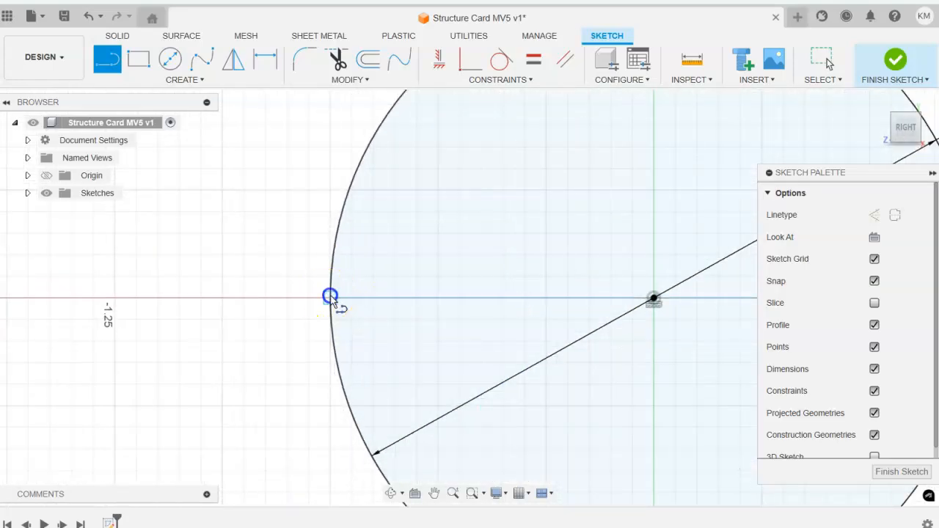
scroll(300, 394, "down", 2)
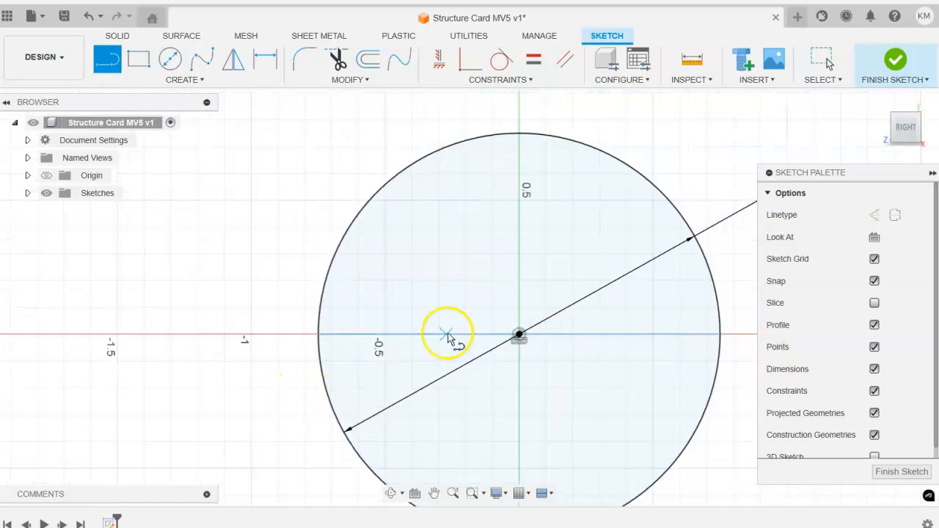
scroll(577, 342, "up", 1)
scroll(594, 374, "down", 2)
middle_click_drag(594, 384, 477, 274)
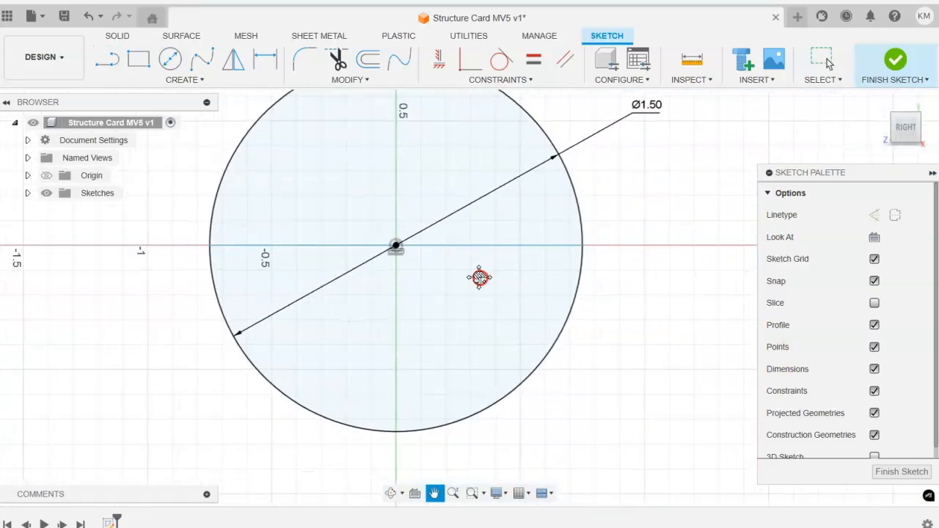
left_click(265, 59)
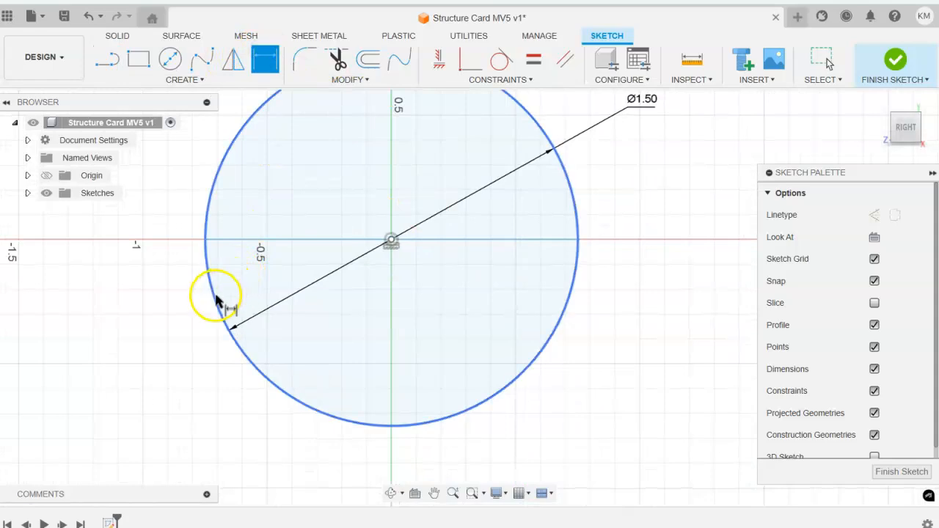
left_click(213, 296)
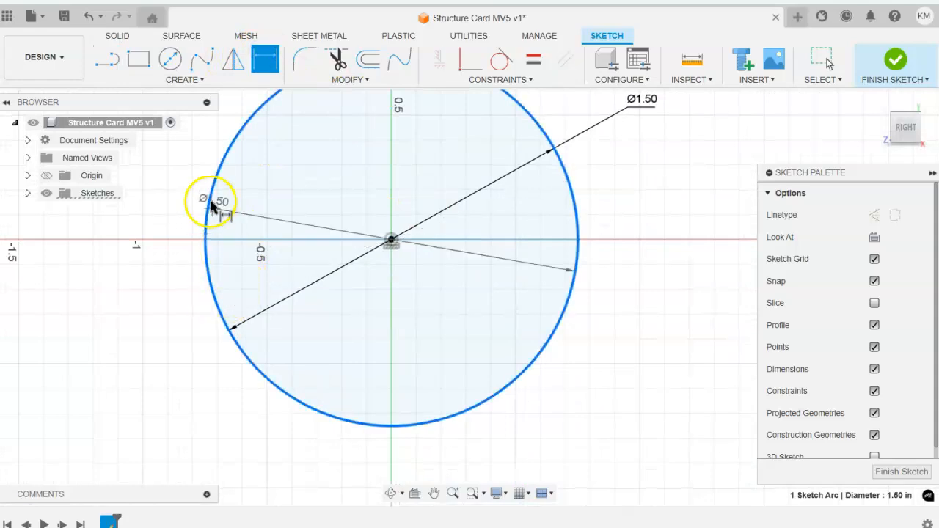
key("Escape")
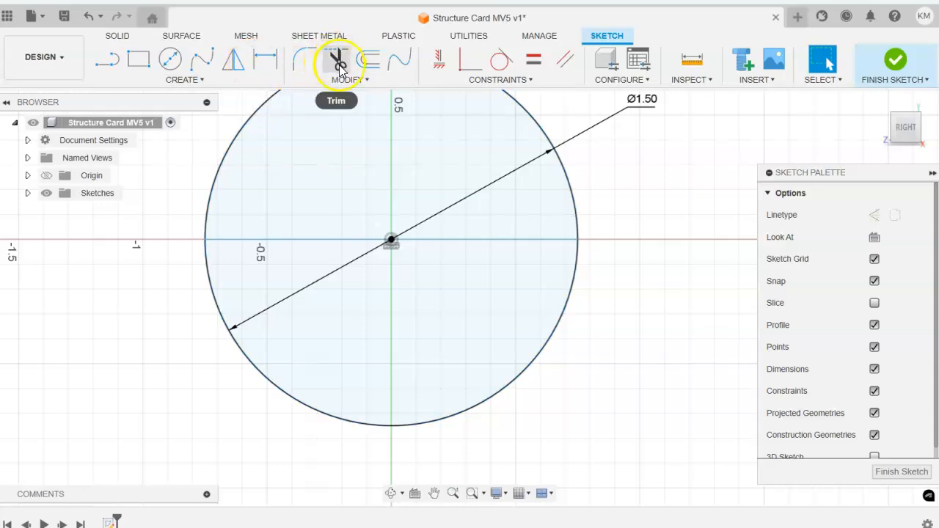
Trim away the lower half of the circle below the horizontal line, leaving a semicircle.
left_click(340, 69)
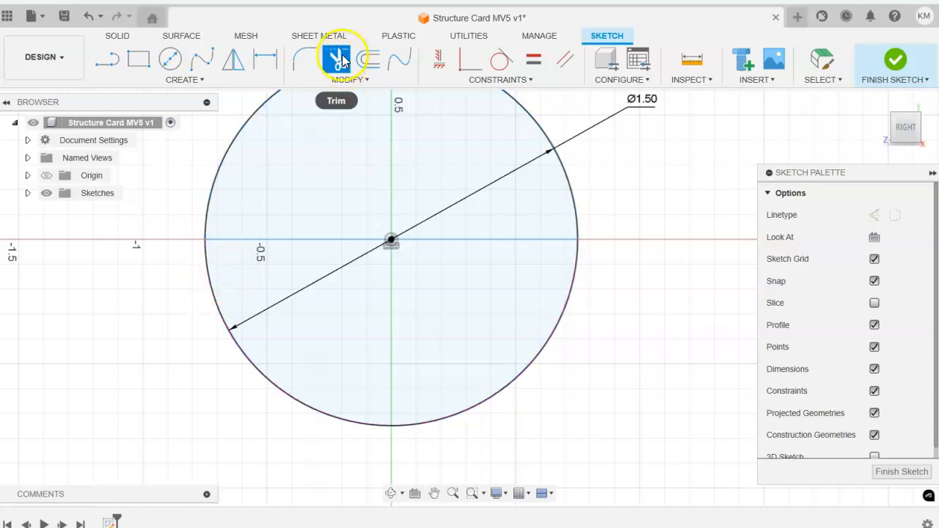
left_click(210, 292)
middle_click_drag(435, 311, 438, 383)
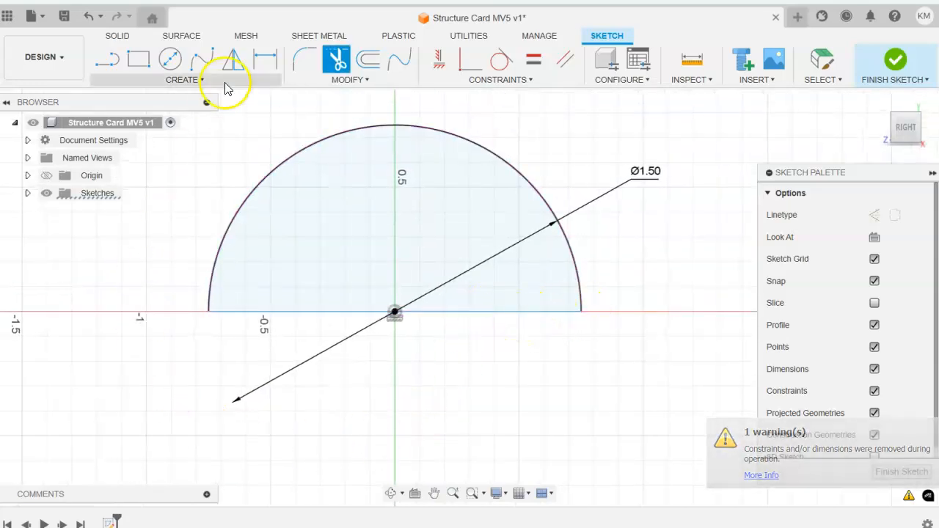
Try to dimension the length of the semicircle's base line.
left_click(264, 65)
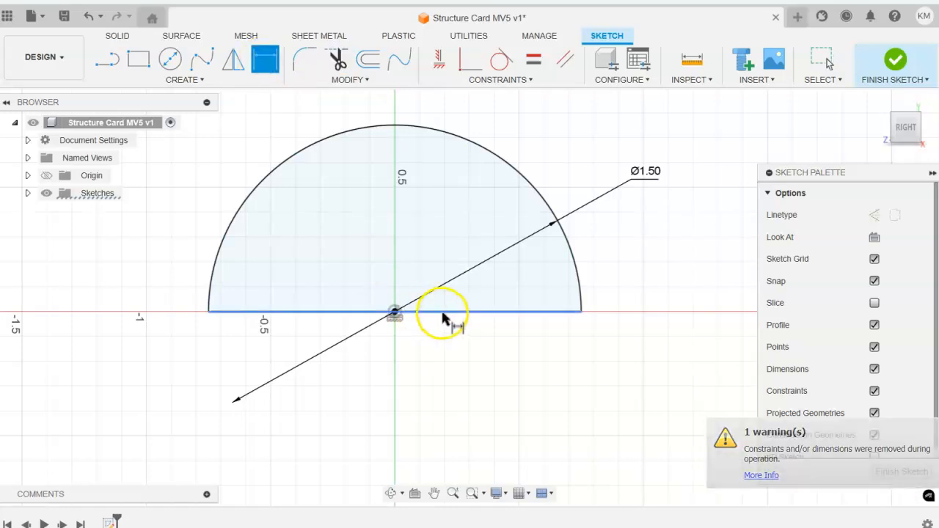
left_click(442, 313)
left_click(449, 374)
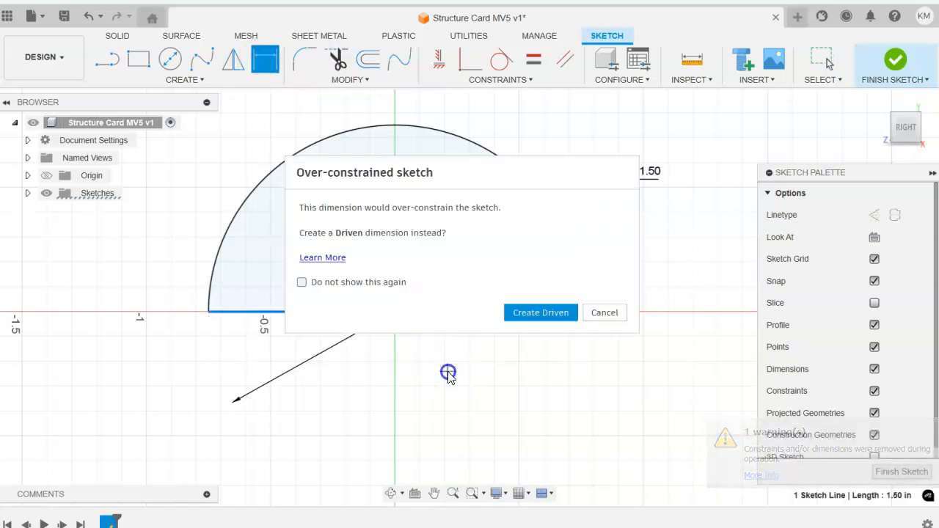
left_click(596, 314)
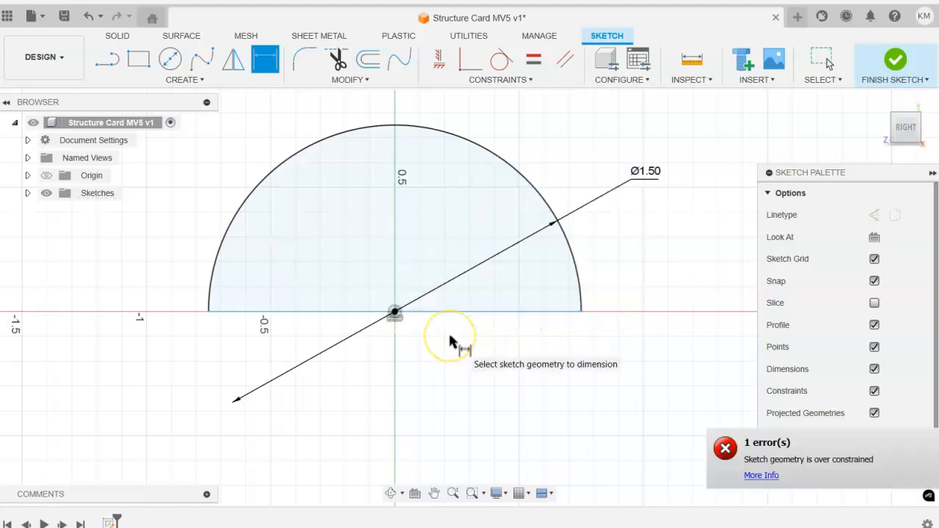
Try to dimension the distance from the semicircle's centre point to the right end of its base line.
left_click(395, 313)
left_click(581, 312)
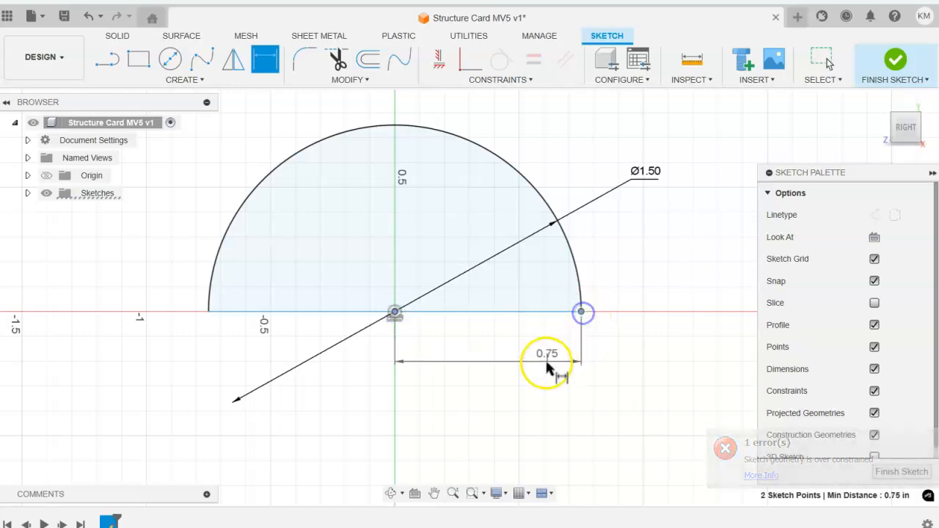
left_click(495, 369)
left_click(602, 311)
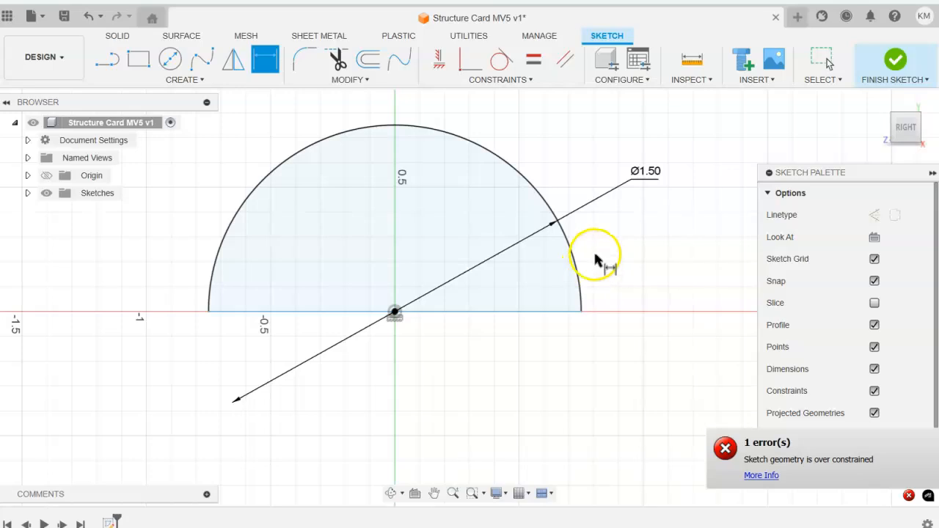
key("Escape")
Replace the arc's diameter dimension with a radius dimension of 0.75 in.
left_click(629, 184)
key("Delete")
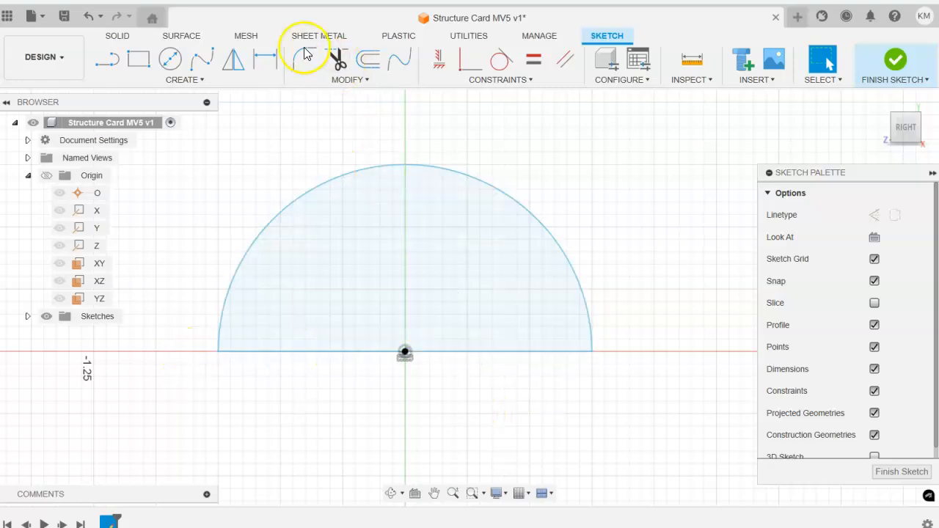
left_click(273, 68)
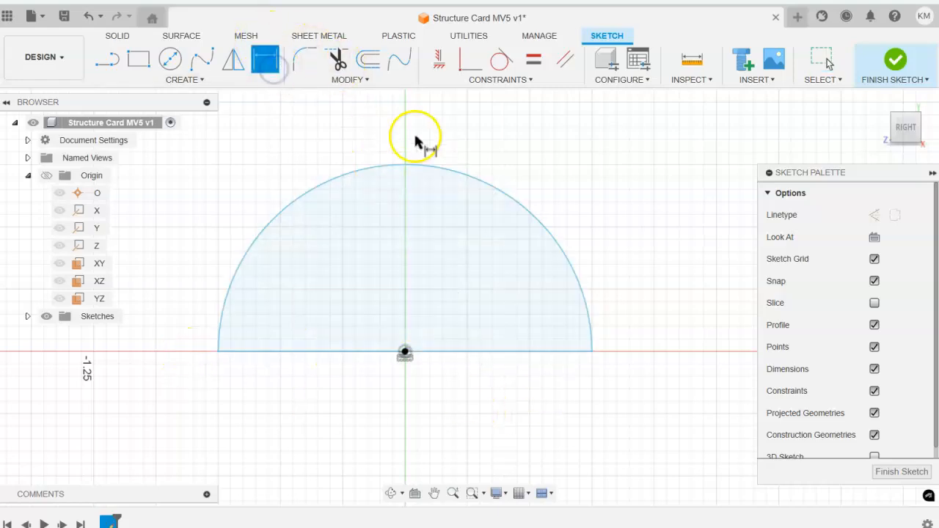
left_click(461, 175)
left_click(595, 192)
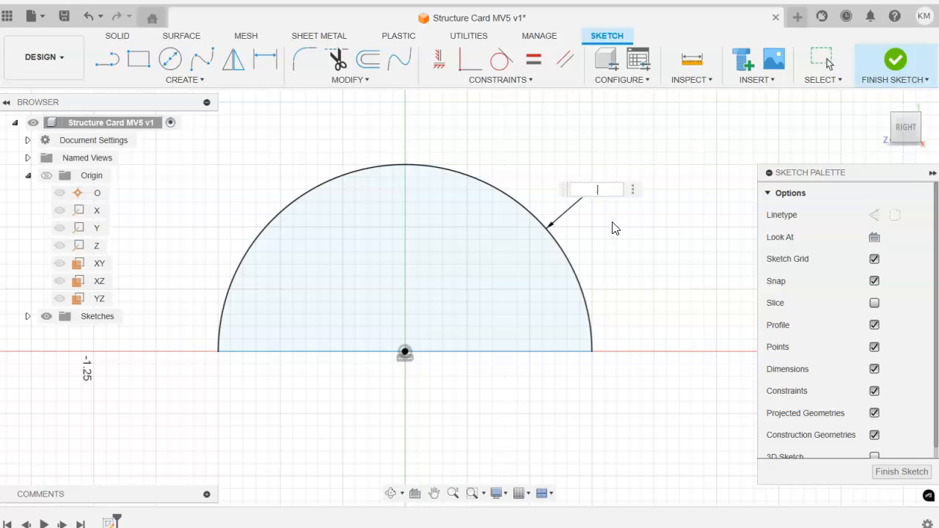
type(".75")
key("Return")
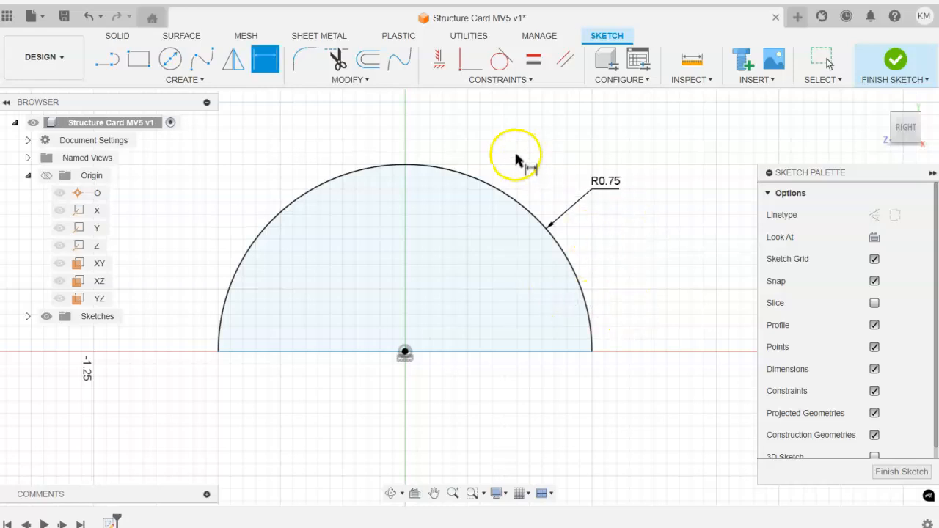
Try to dimension the length of the semicircle's base line below the arc.
left_click(479, 353)
left_click(475, 395)
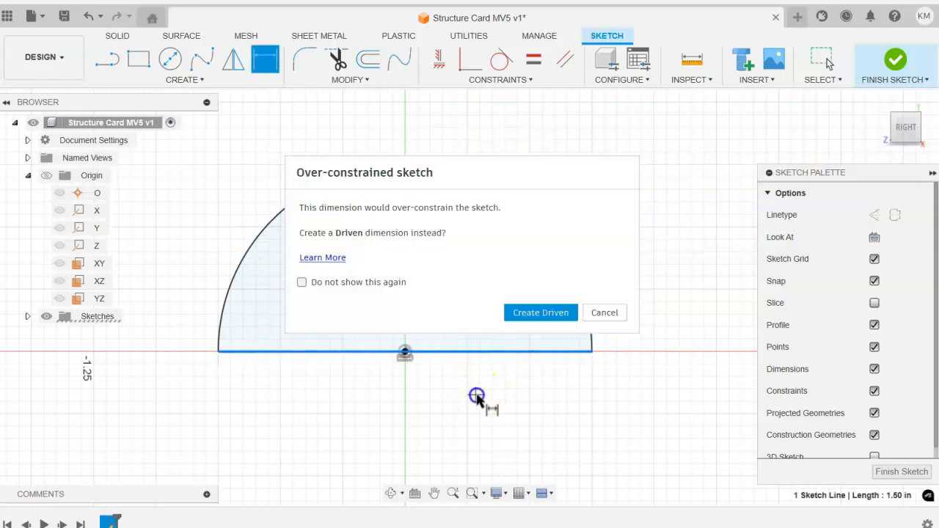
left_click(615, 312)
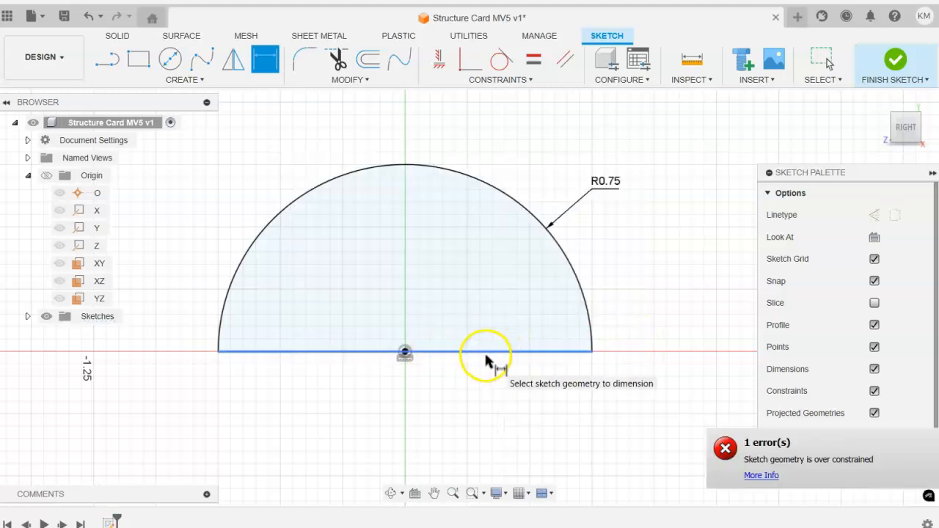
left_click(478, 362)
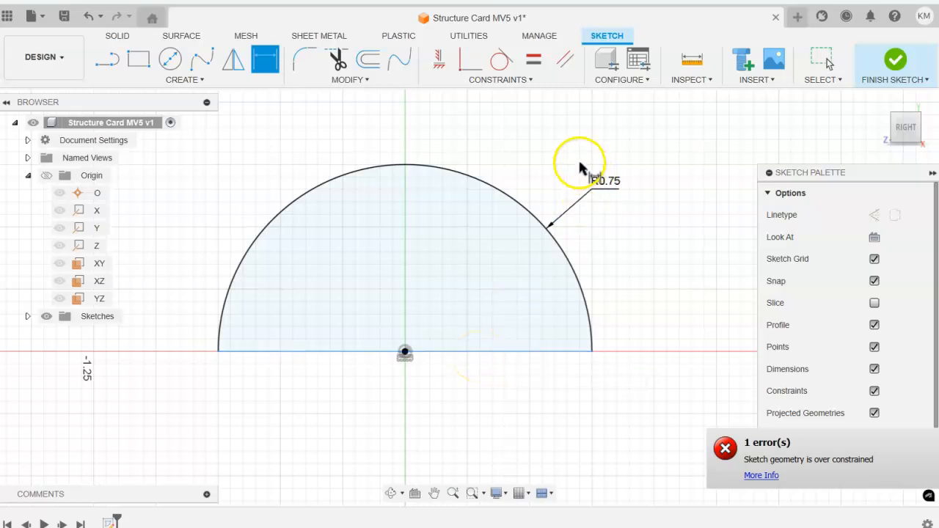
Apply a Collinear constraint between the semicircle's base line and the origin's Z axis, and finish the sketch.
left_click(28, 176)
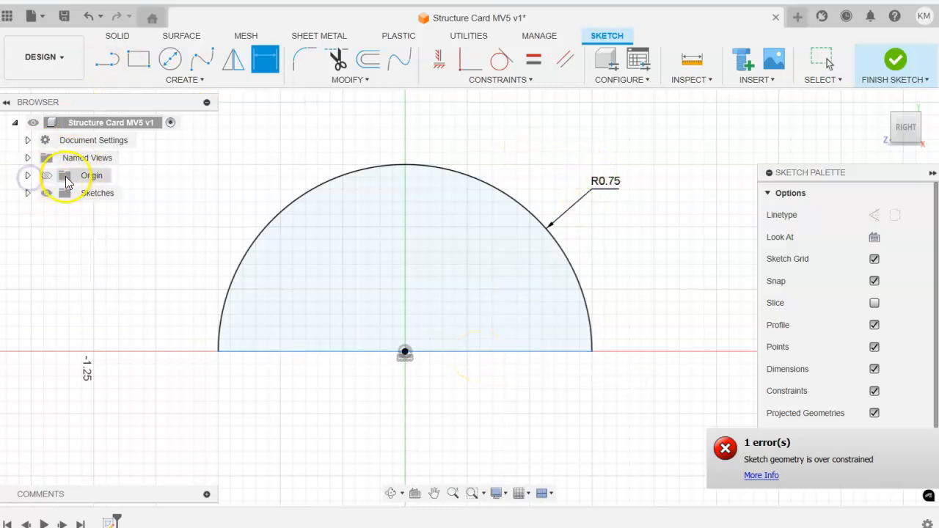
left_click(28, 176)
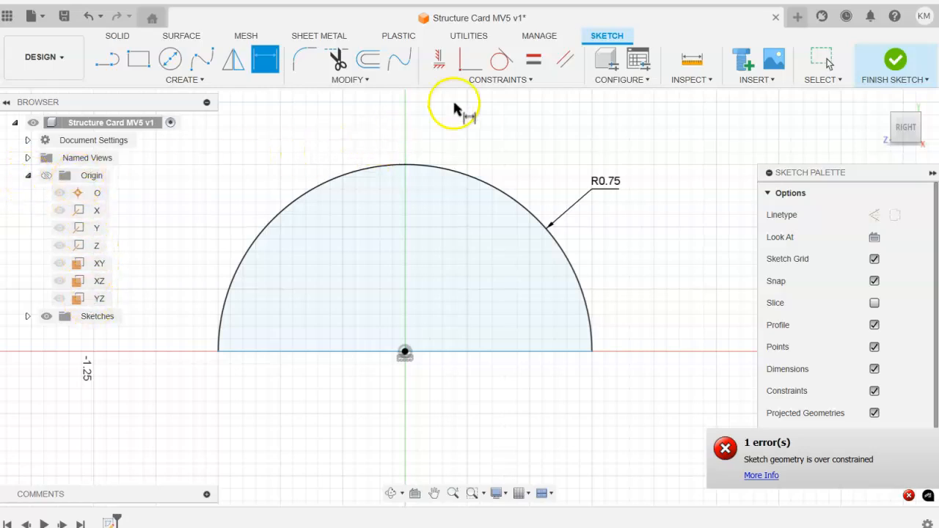
left_click(518, 80)
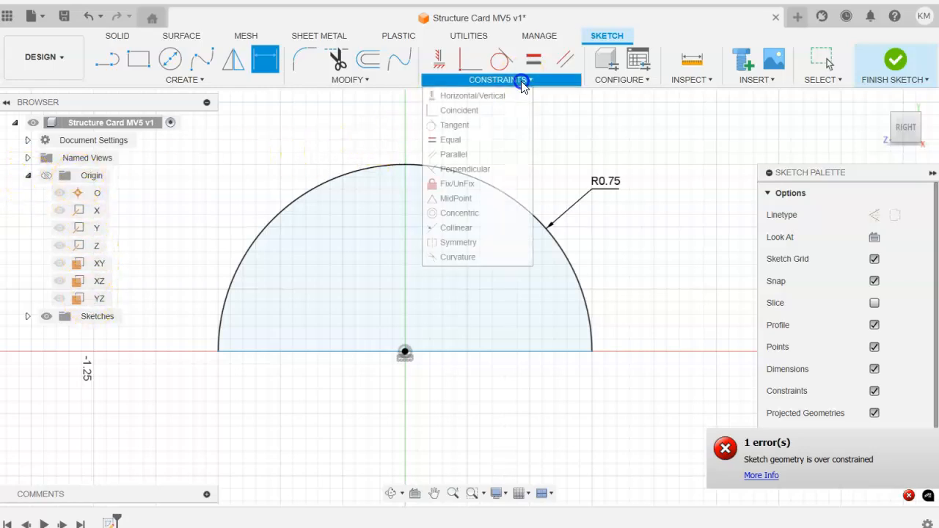
left_click(456, 228)
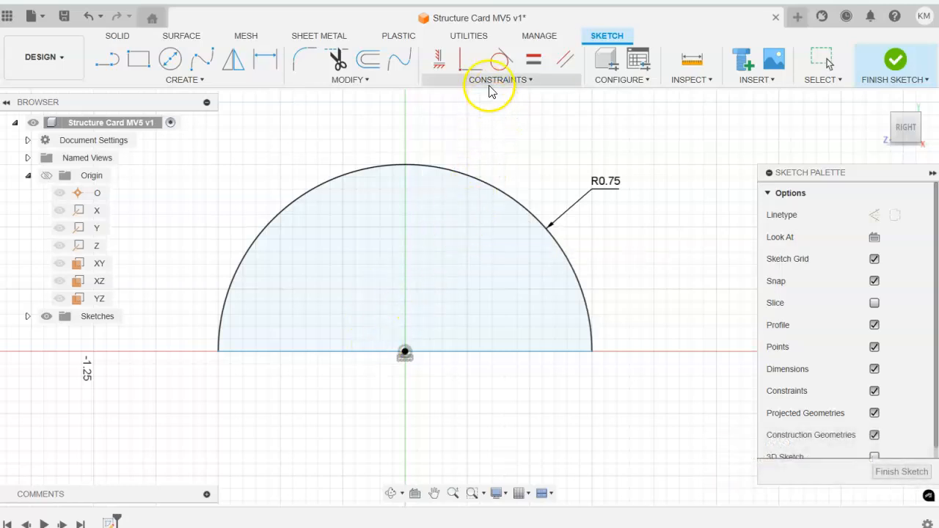
left_click(343, 353)
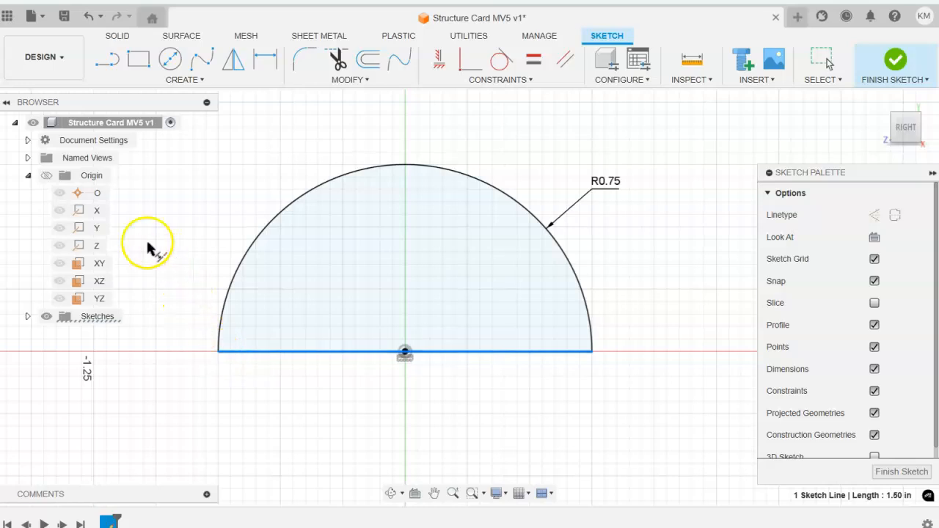
left_click(96, 248)
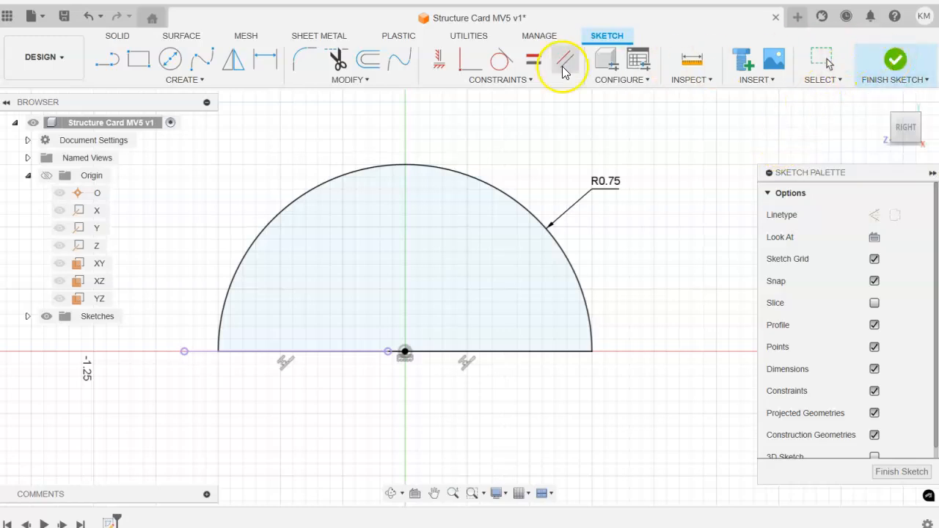
left_click(497, 80)
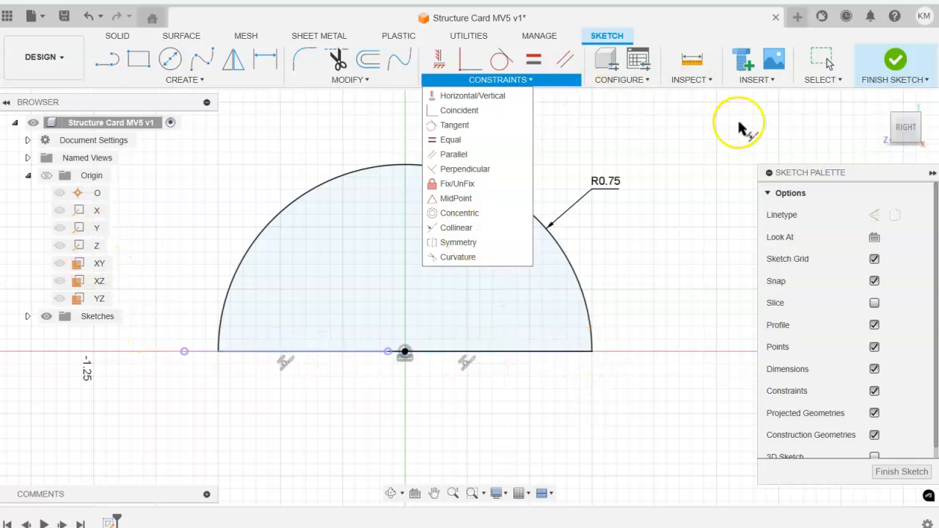
left_click(893, 62)
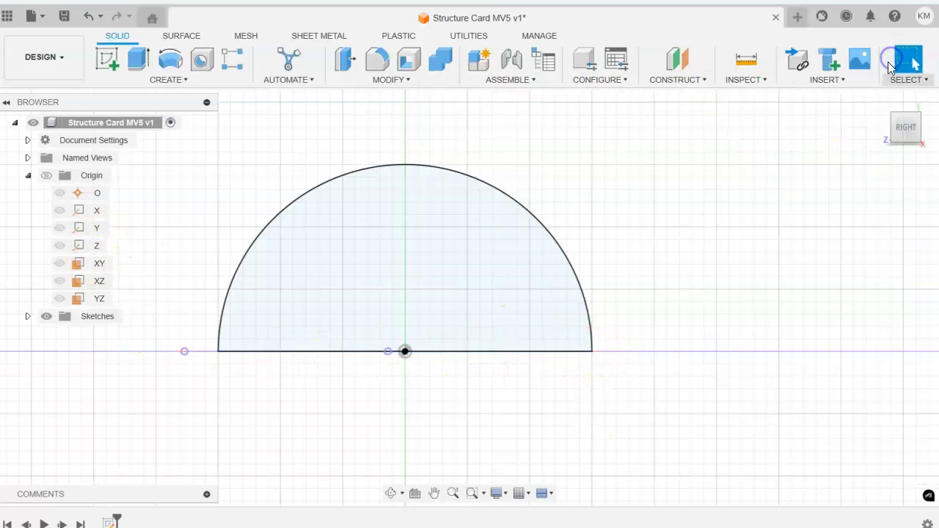
Extrude the semicircle profile 1.13 in to one side as a new body.
left_click(881, 99)
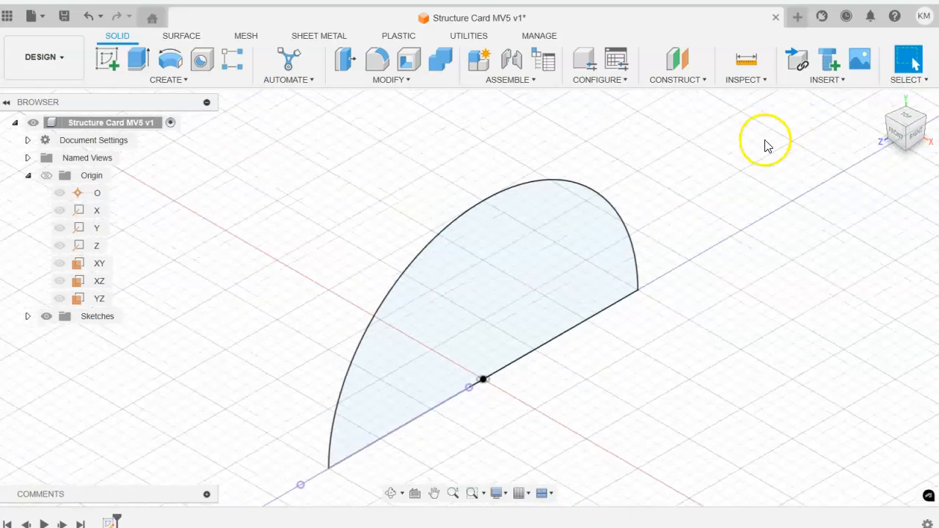
middle_click_drag(543, 441, 631, 362)
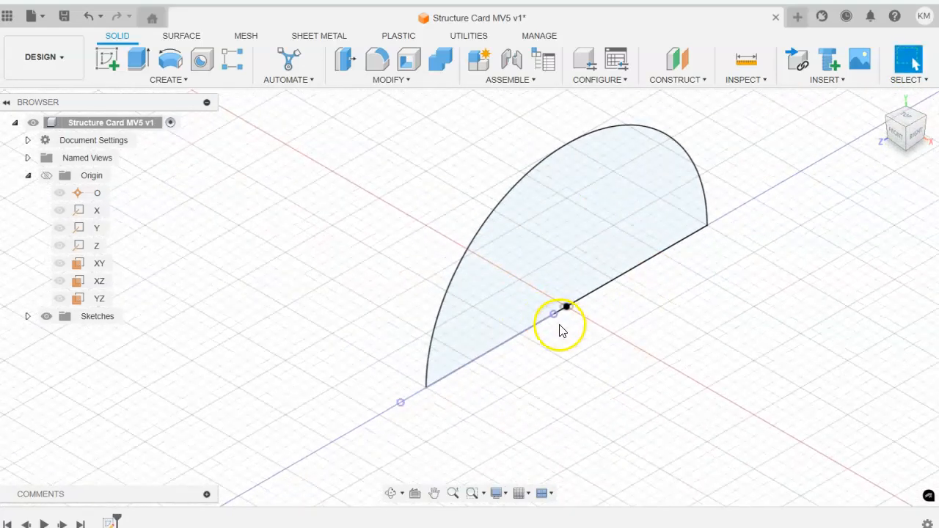
left_click(136, 59)
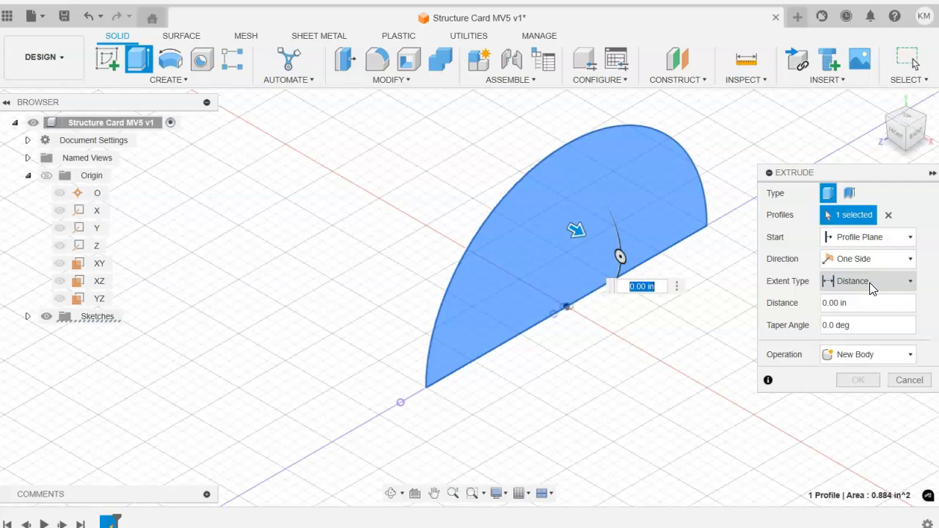
left_click(868, 302)
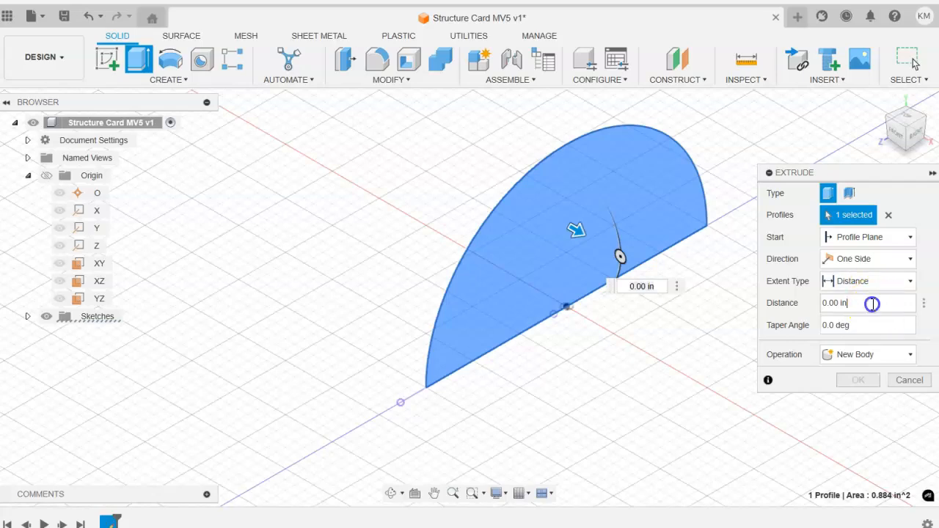
type("1.13")
key("Return")
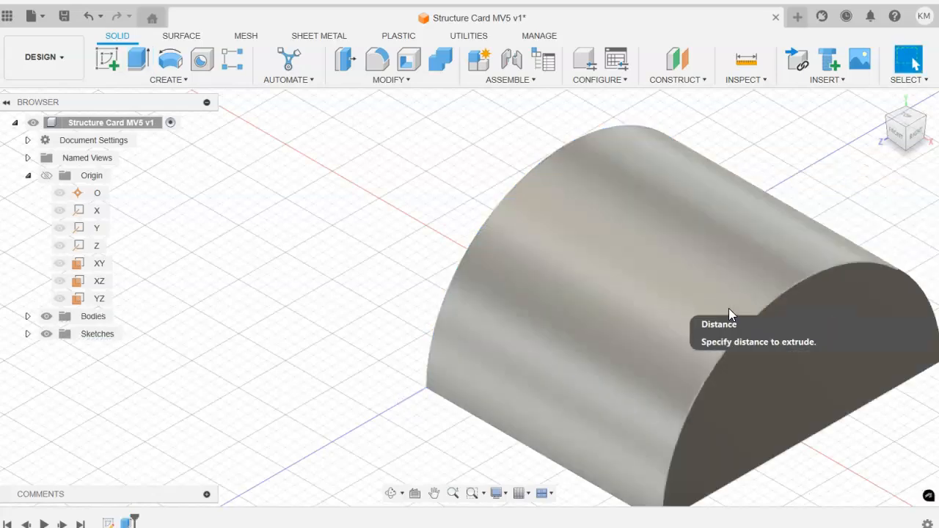
scroll(665, 330, "down", 6)
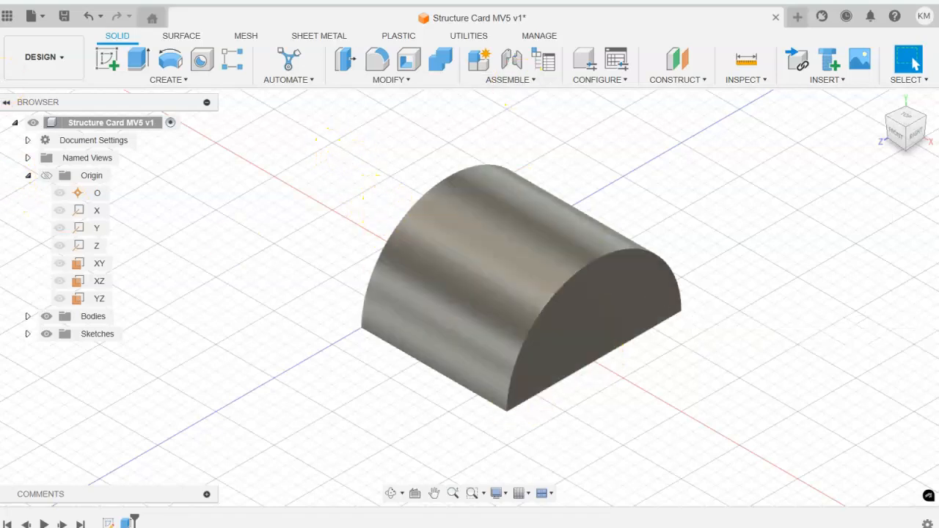
Sketch an upright rectangle about 1.09 by 2.97 in on the body's front semicircular face, starting from the face's lower left corner.
left_click(107, 63)
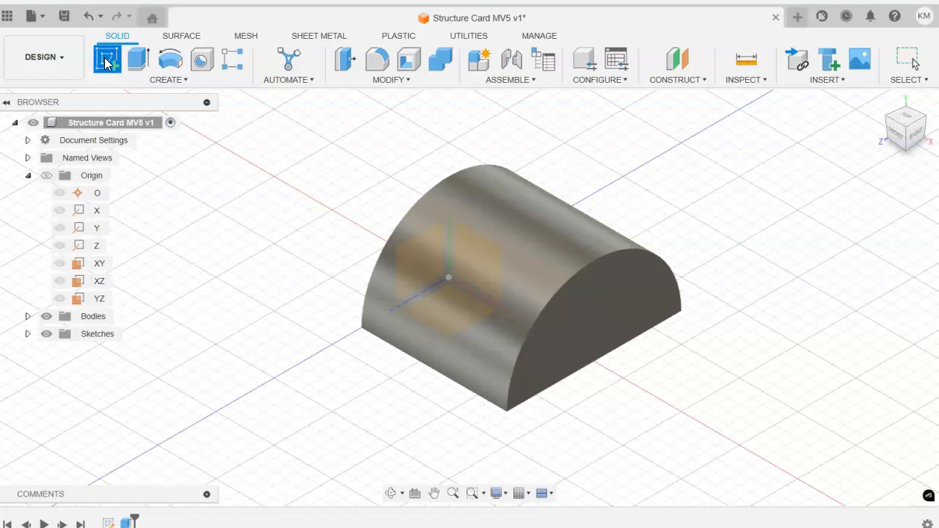
left_click(600, 314)
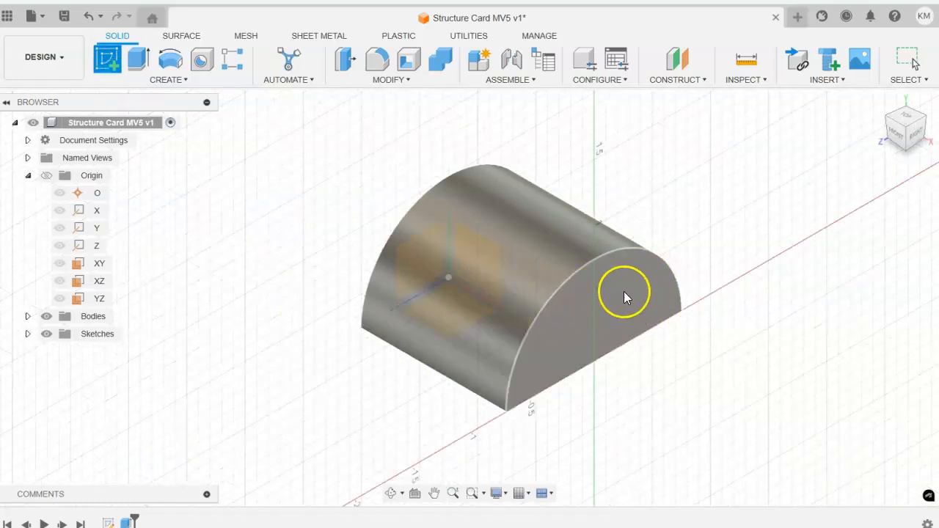
left_click(624, 295)
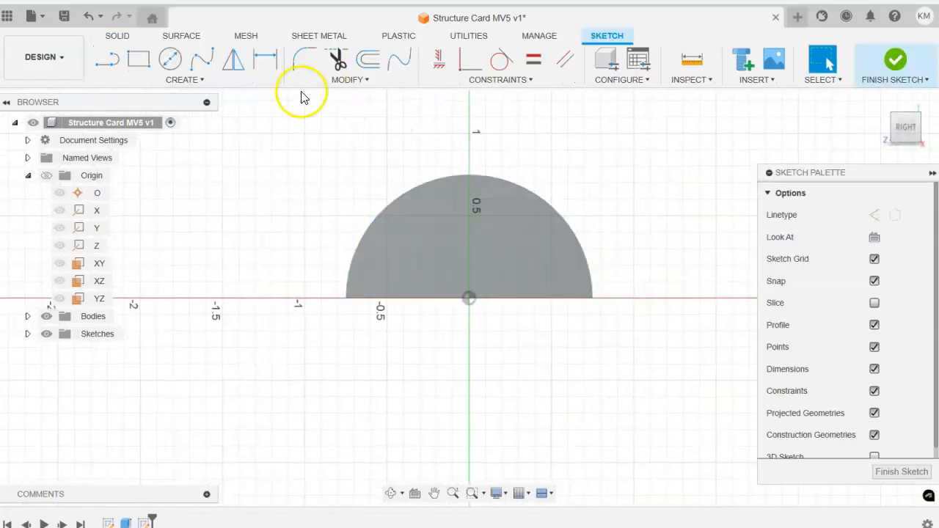
left_click(137, 59)
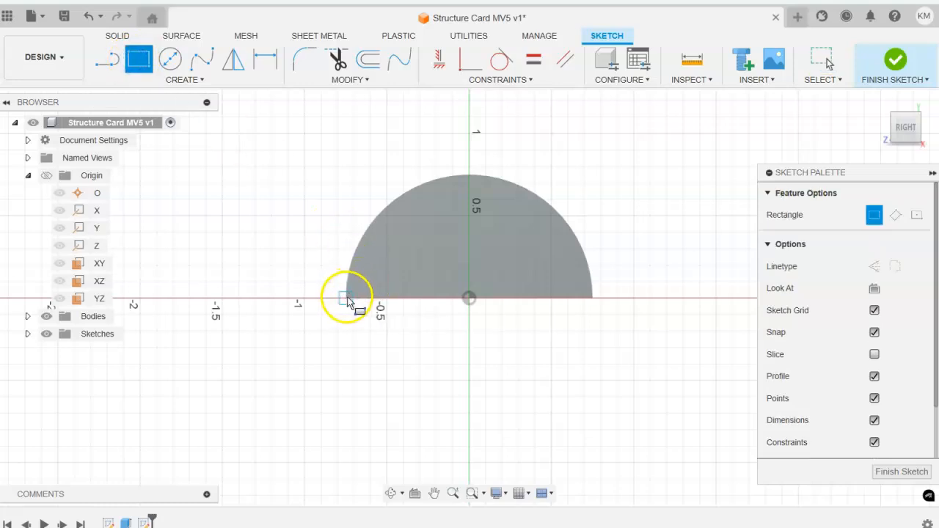
left_click(347, 298)
scroll(504, 246, "down", 3)
middle_click_drag(564, 137, 583, 292)
scroll(484, 245, "up", 1)
left_click(493, 173)
key("r")
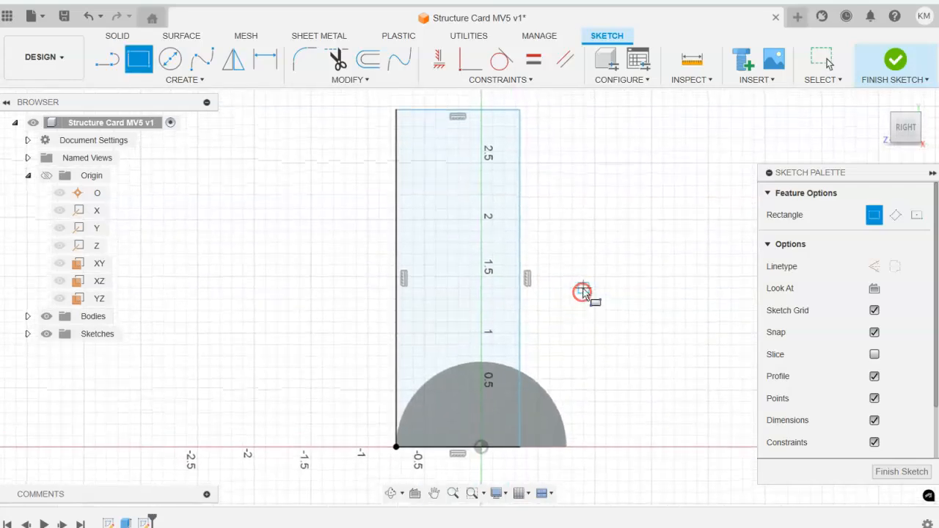
Dimension the rectangle's height to 3 in along its left edge.
left_click(265, 59)
left_click(396, 159)
left_click(343, 193)
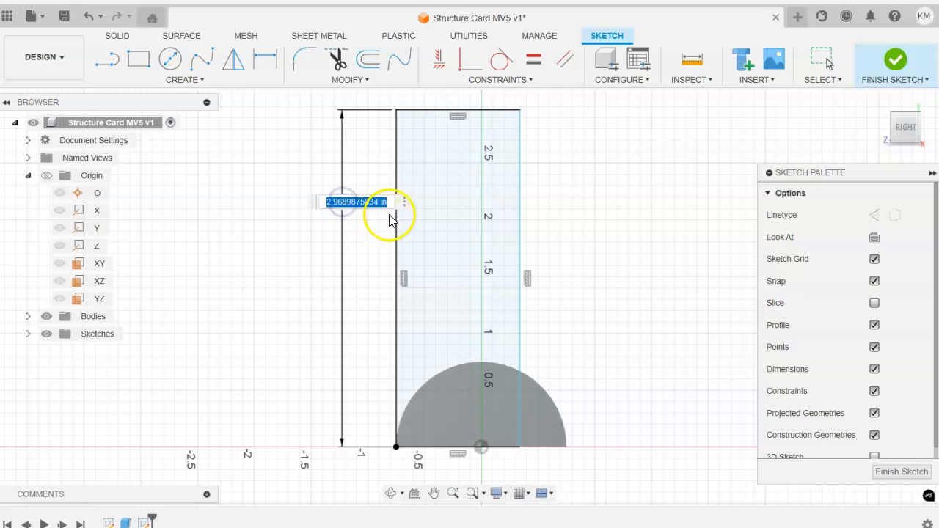
type("3")
key("Return")
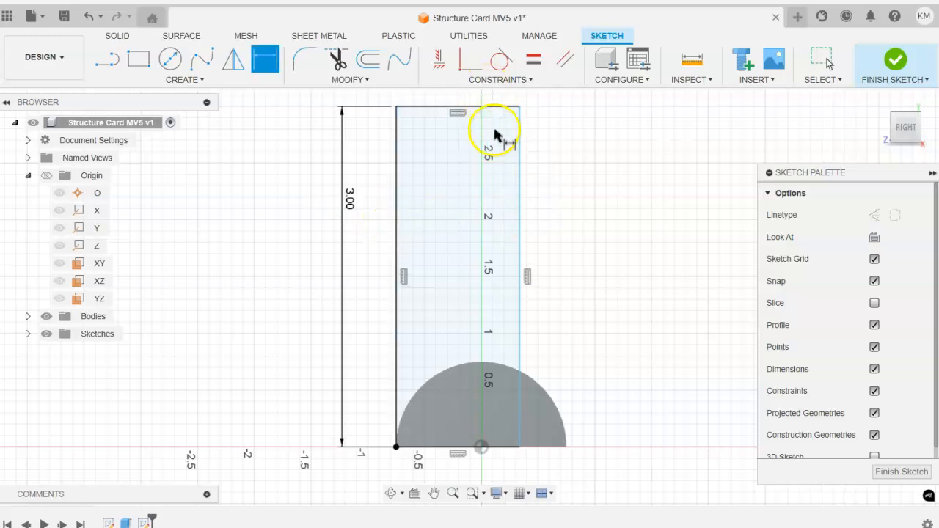
Dimension the rectangle's width to 1 in along its upper edge, and finish the sketch.
left_click(505, 108)
left_click(502, 102)
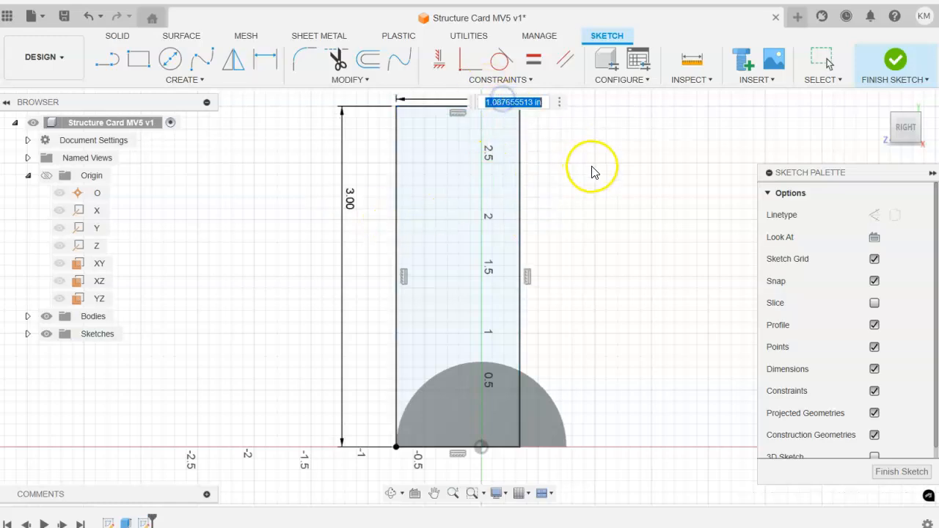
key("Return")
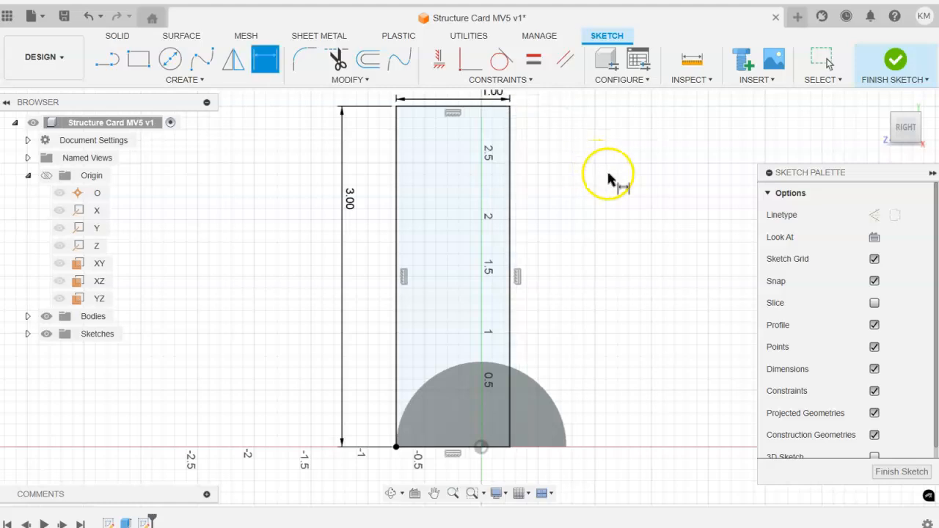
scroll(597, 220, "up", 2)
scroll(595, 242, "down", 3)
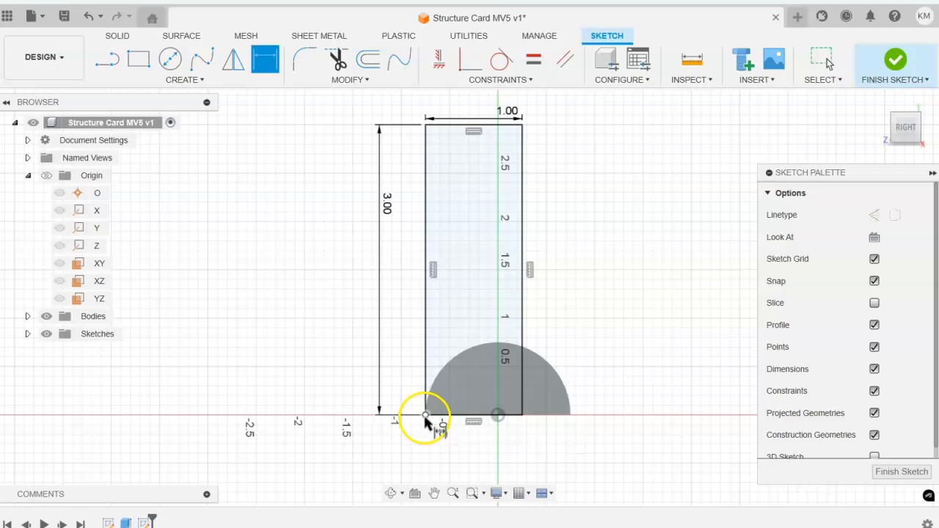
left_click(425, 416)
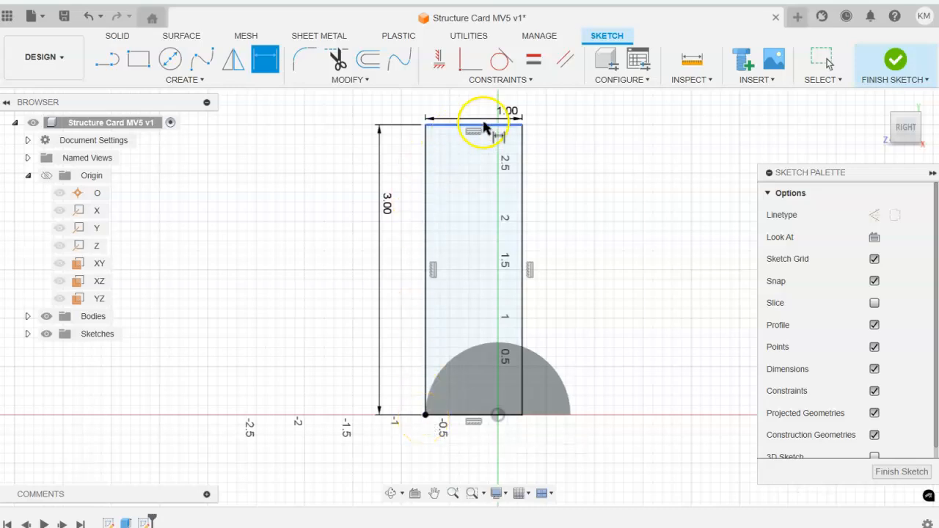
left_click(896, 62)
Extrude both profiles of the 1 by 3 in rectangle 0.5 in outward to one side, joined to the half-cylinder.
left_click(880, 101)
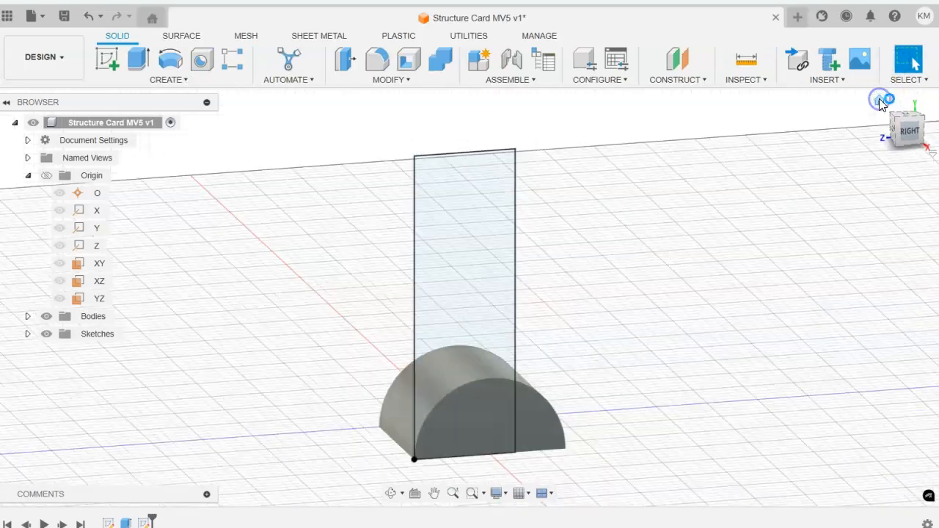
left_click(137, 63)
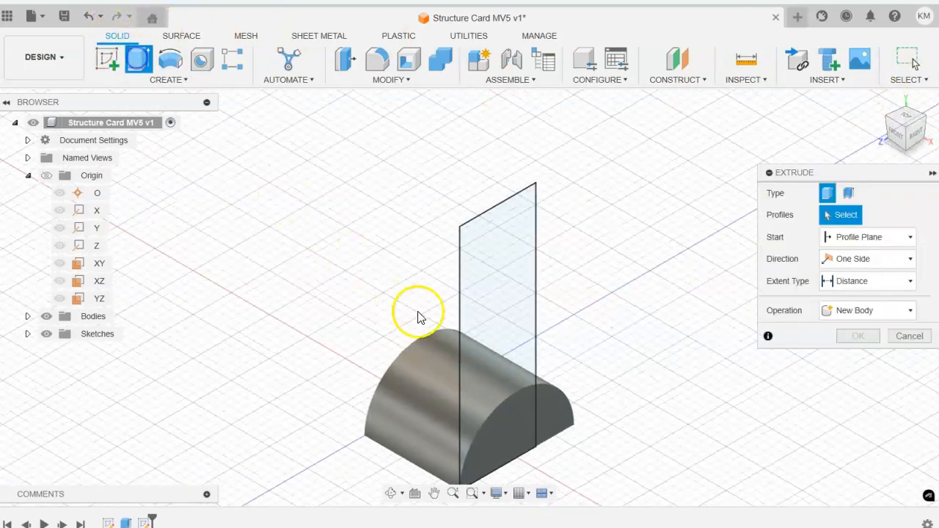
left_click(509, 325)
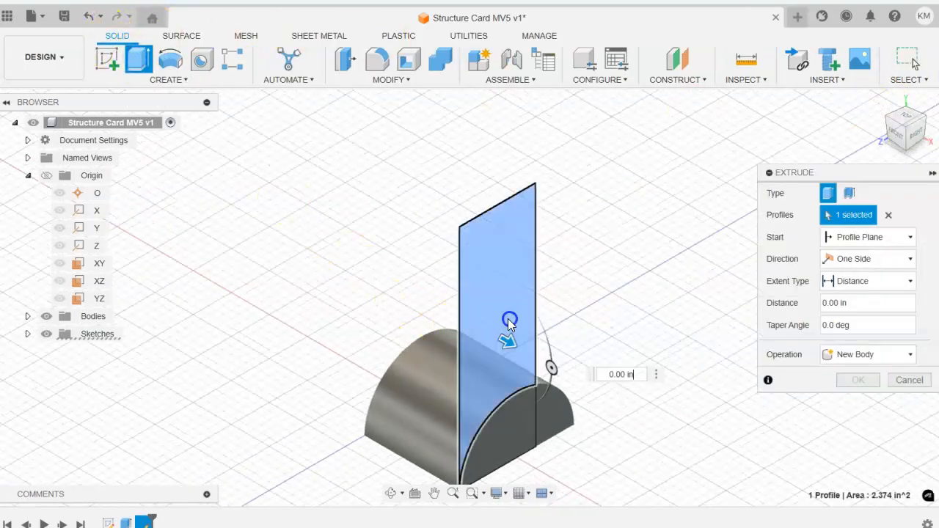
left_click(510, 433)
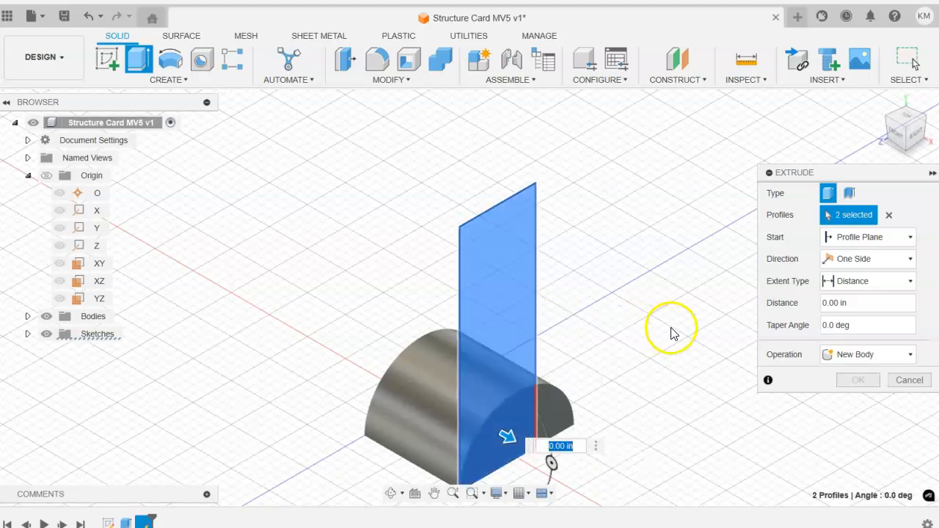
left_click(847, 303)
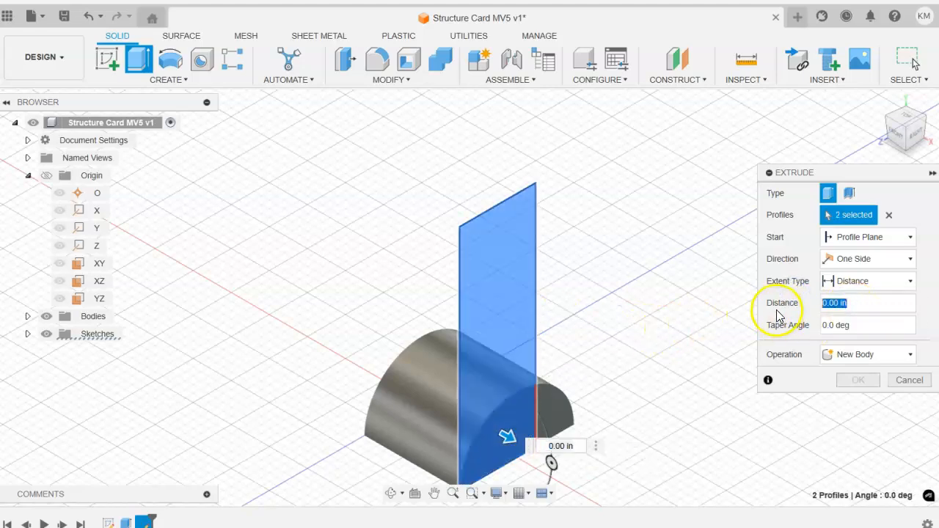
middle_click_drag(653, 285, 669, 231)
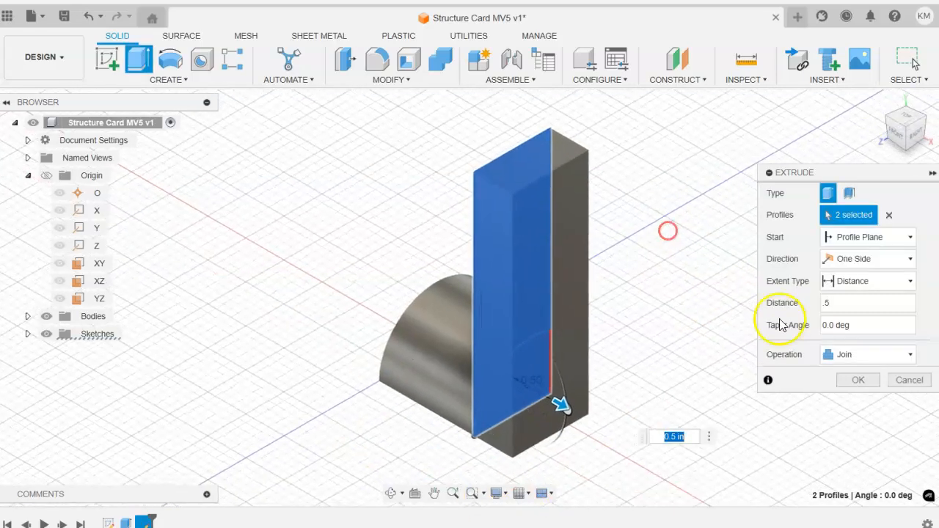
left_click(859, 382)
left_click(857, 382)
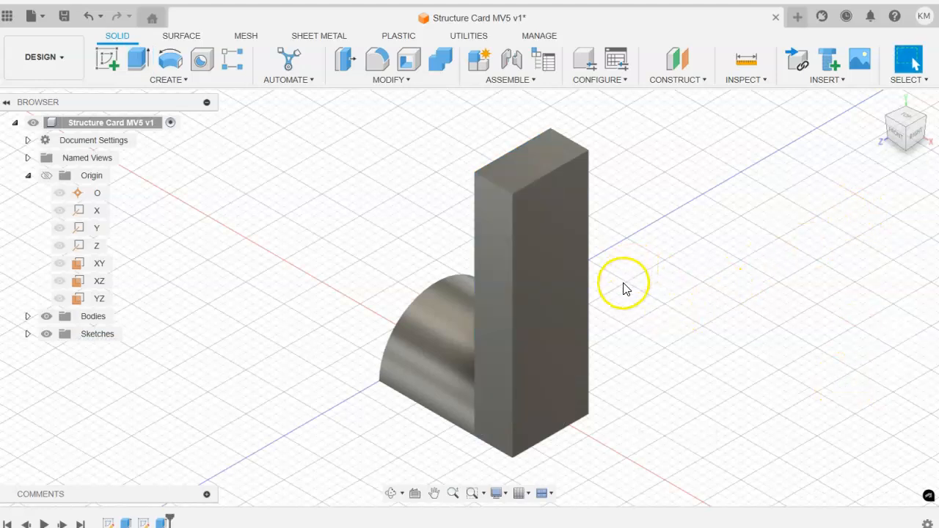
Sketch an upright rectangle about 1 by 3 in on the opposite semicircular end face, starting from the face's lower right corner.
middle_click_drag(615, 282, 636, 279, "shift")
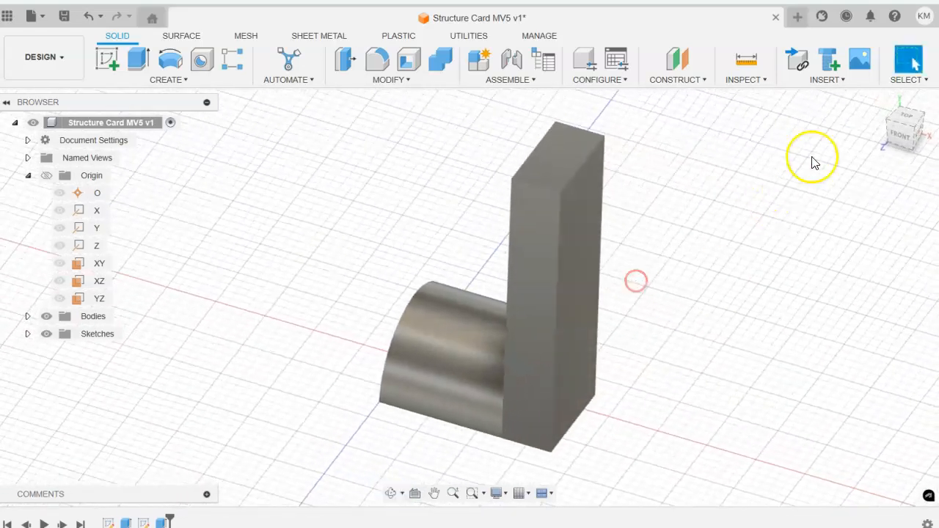
left_click(889, 120)
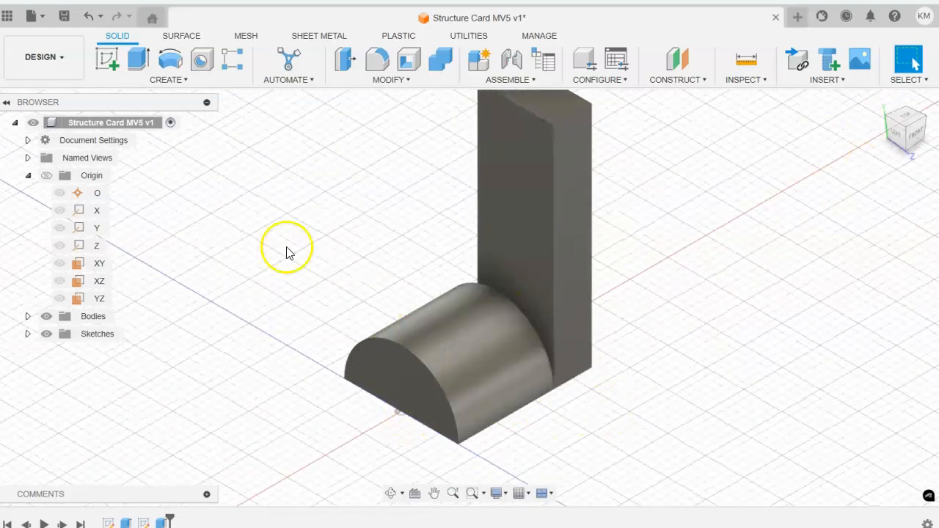
left_click(107, 68)
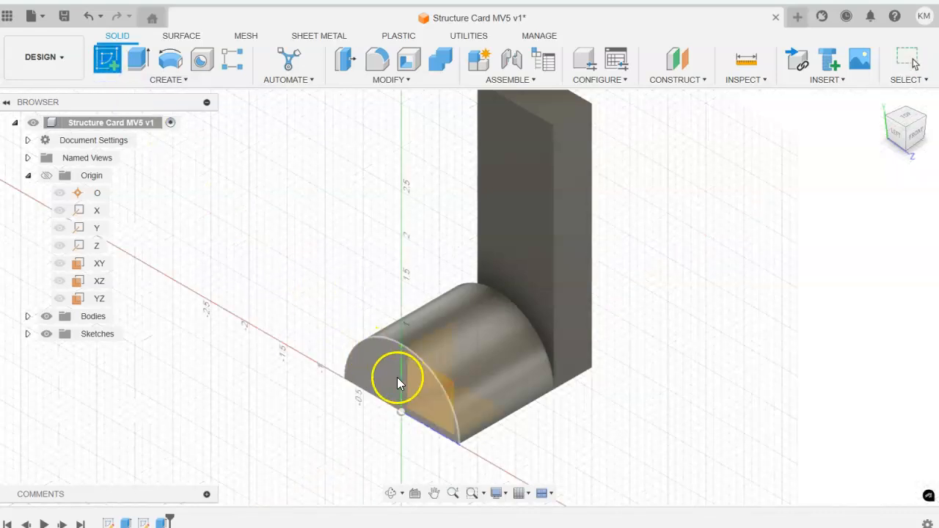
left_click(379, 365)
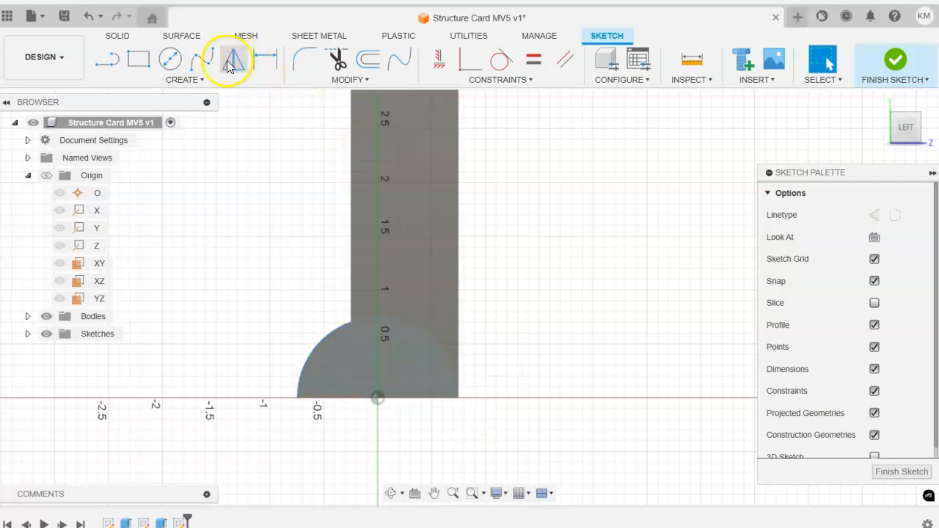
left_click(139, 62)
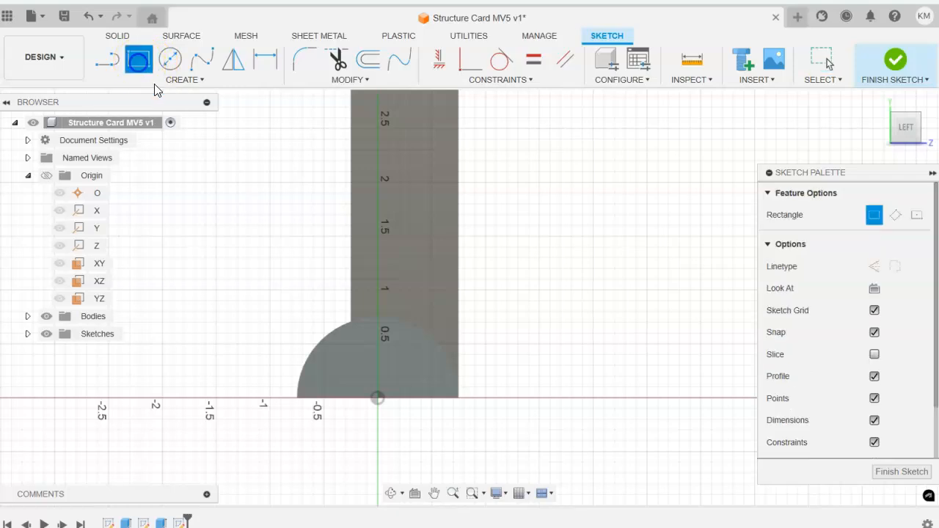
left_click(459, 397)
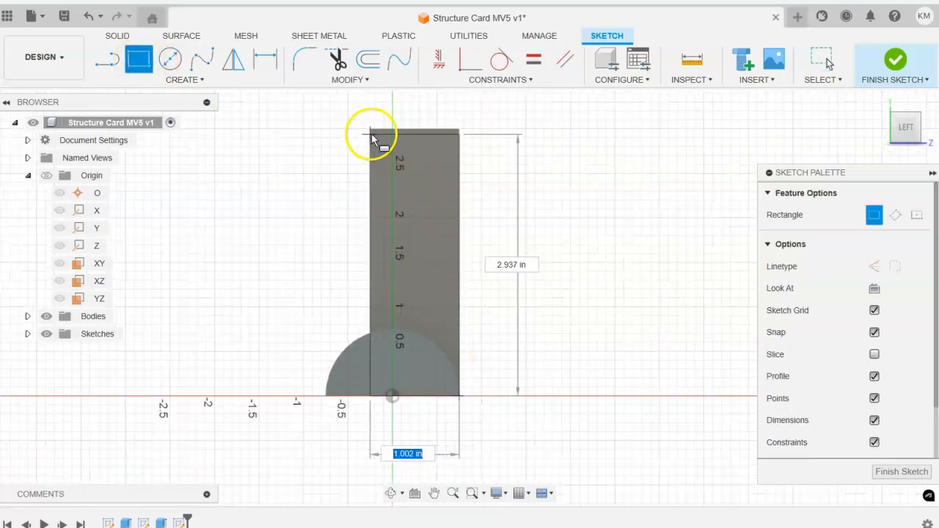
scroll(376, 136, "down", 3)
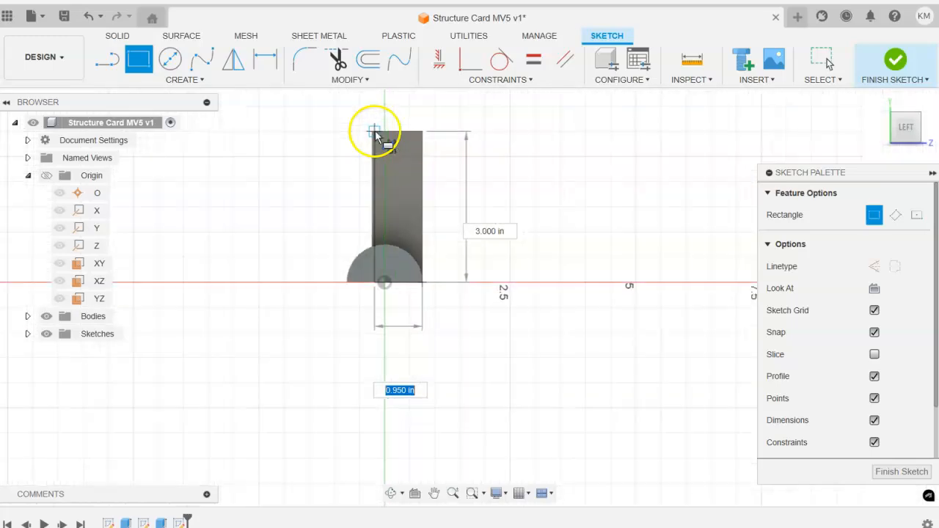
scroll(376, 138, "up", 6)
scroll(372, 134, "up", 2)
left_click(366, 123)
scroll(462, 384, "down", 4)
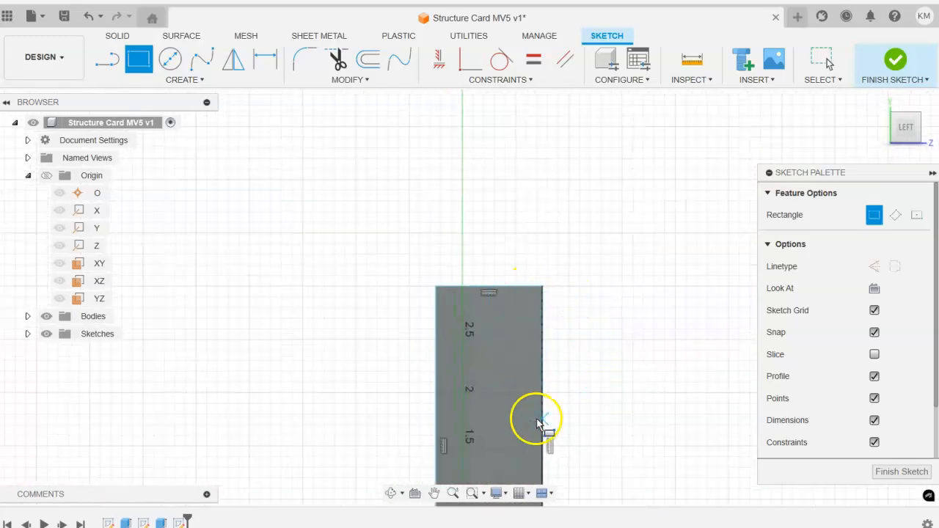
middle_click_drag(538, 422, 461, 247)
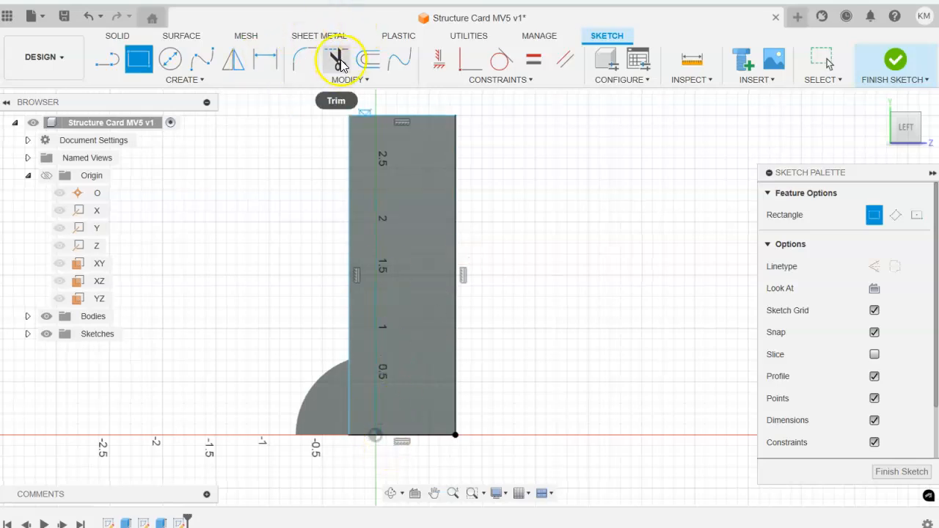
Dimension the new rectangle's height to 3 in along its left edge.
left_click(265, 59)
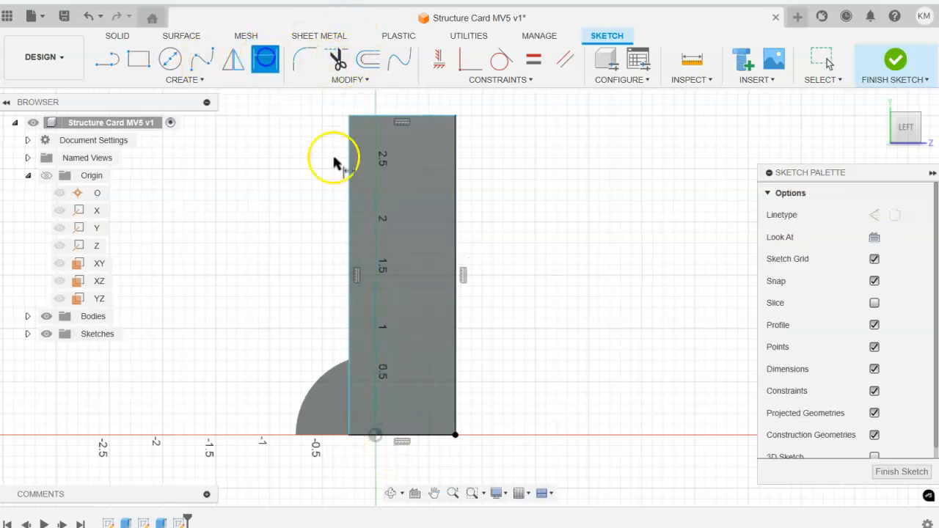
left_click(352, 193)
left_click(314, 193)
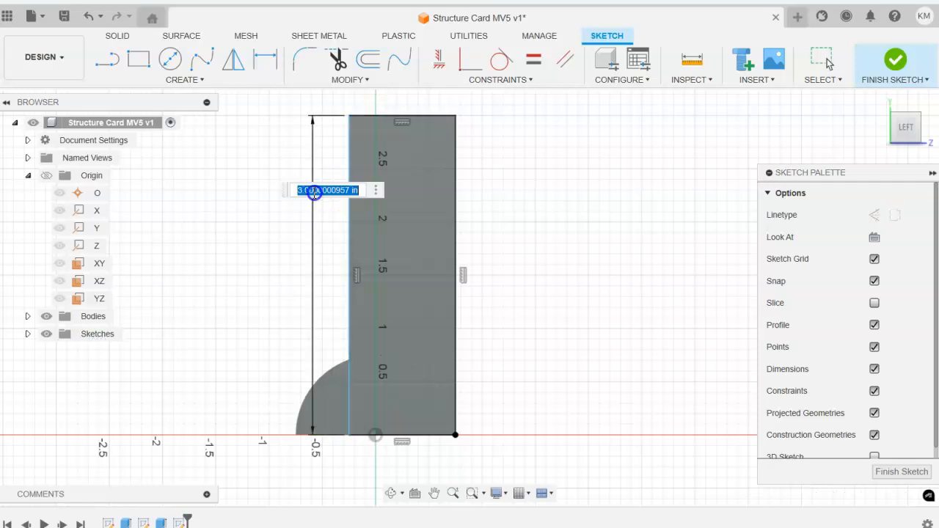
type("3")
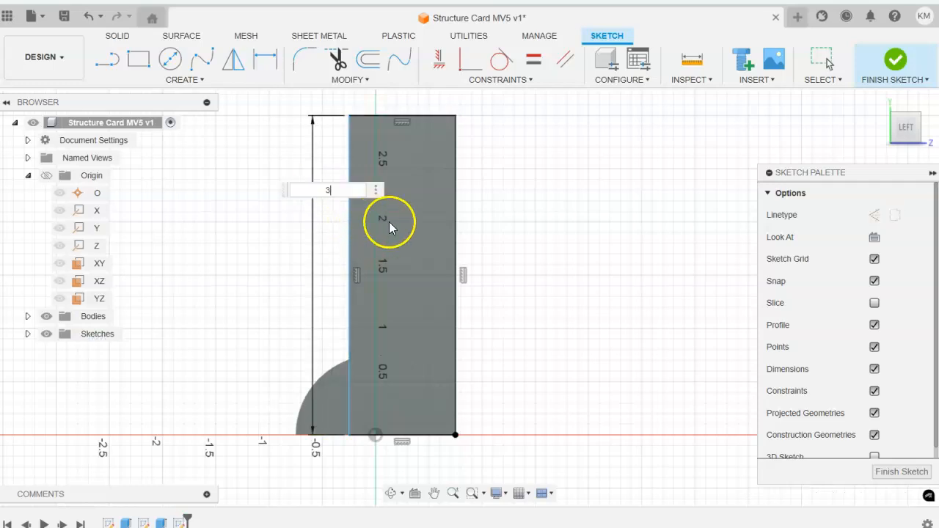
key("Return")
Dimension the new rectangle's width to 1 in along its upper edge, and finish the sketch.
left_click(387, 115)
left_click(392, 116)
type("1")
key("Return")
scroll(487, 230, "up", 3)
scroll(463, 270, "down", 4)
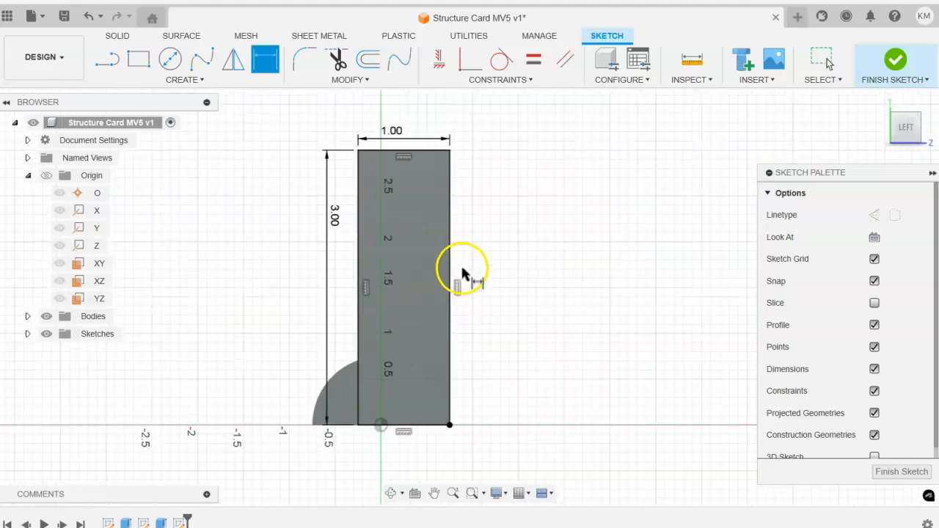
left_click(897, 62)
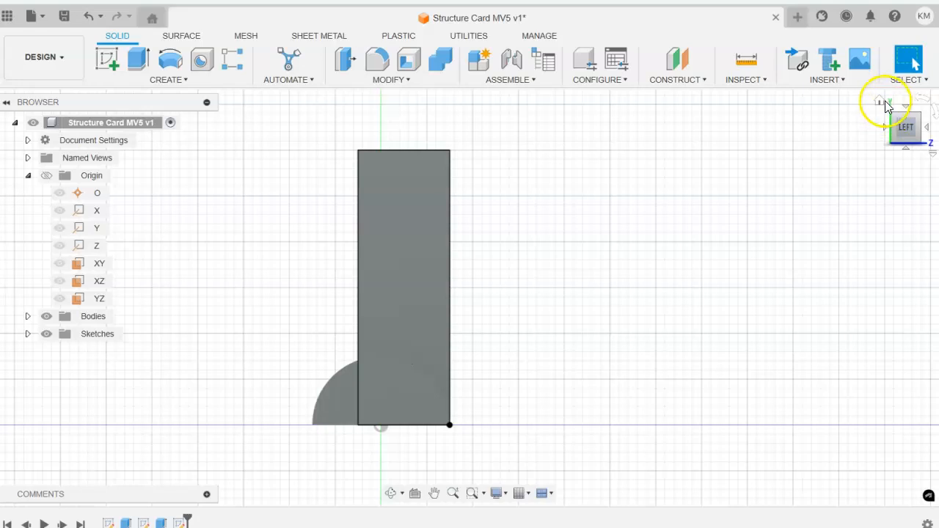
Extrude both profiles of the second rectangle 0.5 in outward to one side, joined to the body.
left_click(881, 104)
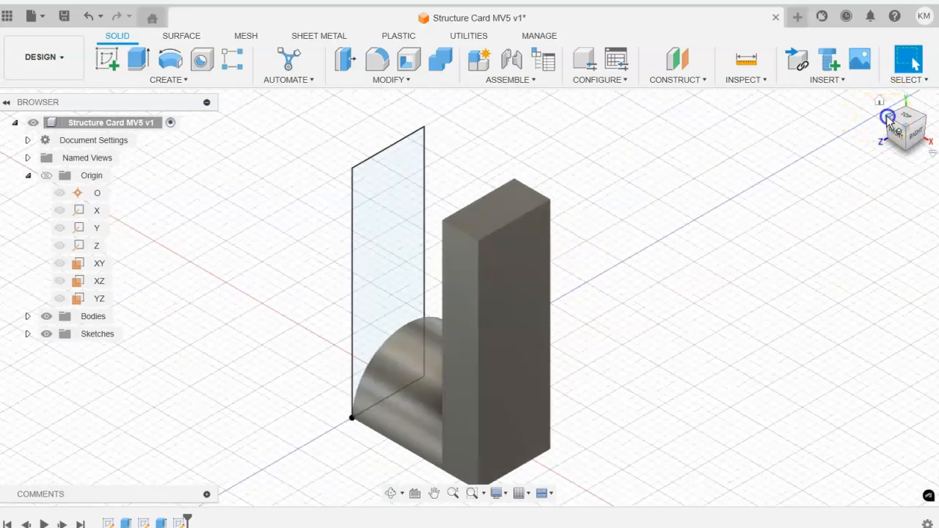
left_click(888, 118)
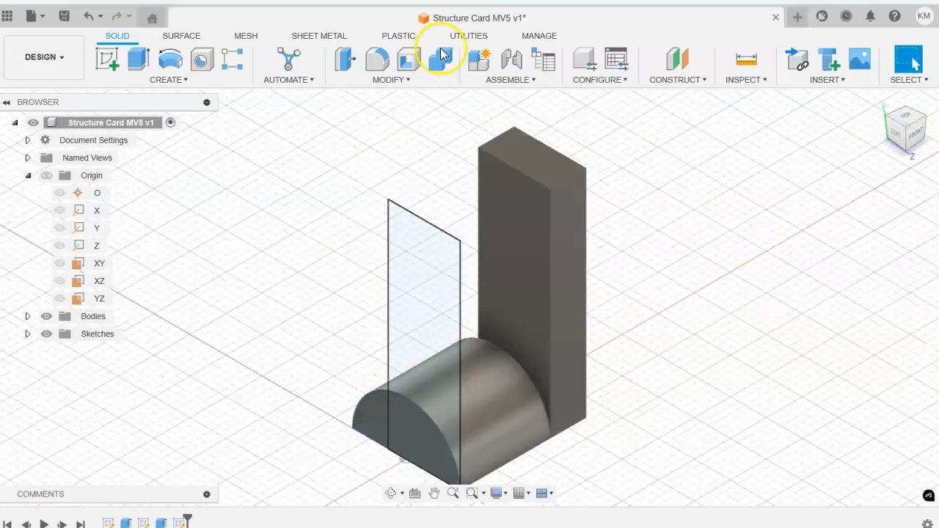
left_click(139, 62)
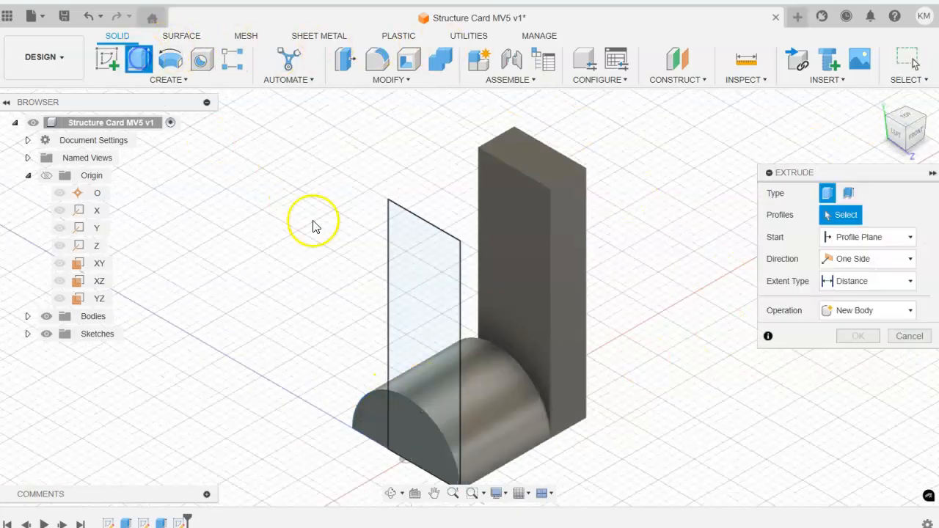
left_click(419, 408)
left_click(410, 449)
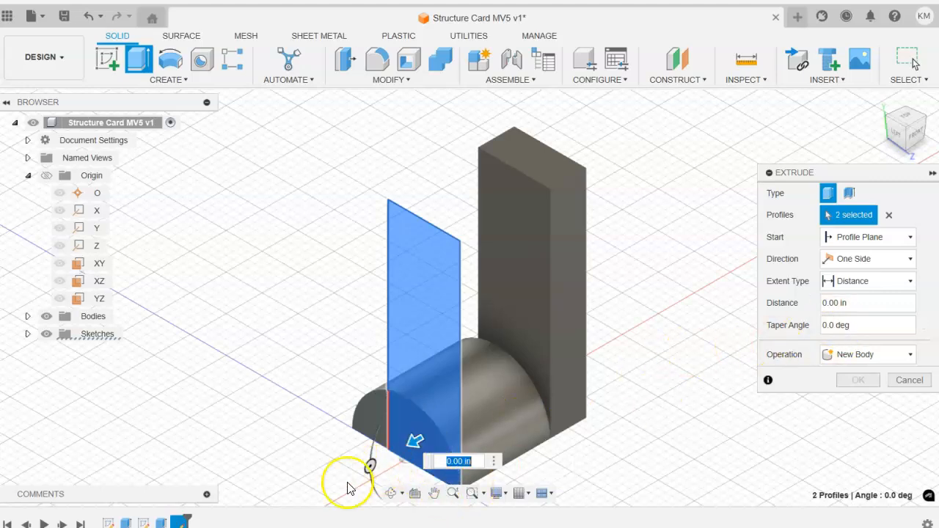
left_click(861, 302)
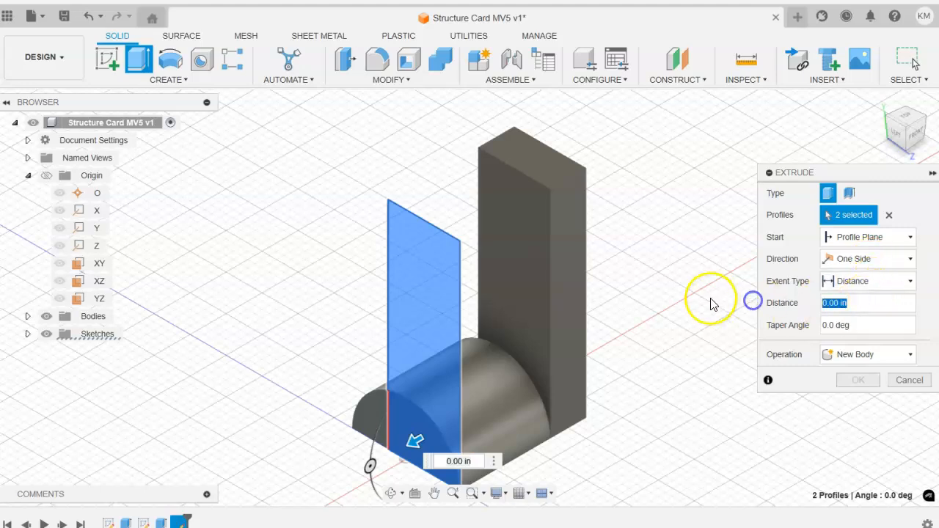
type("1")
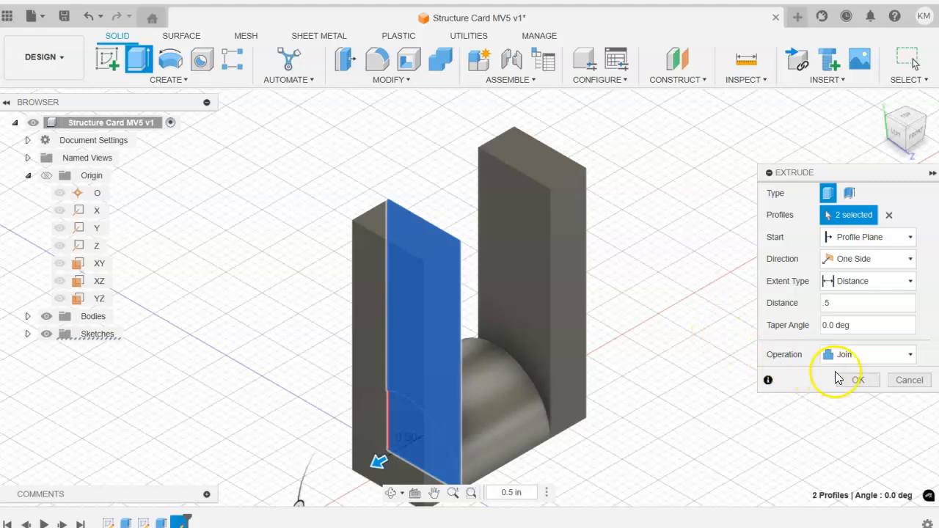
left_click(858, 380)
Sketch a rectangle about 2.25 by 0.45 in on the uprights' top plane, spanning both uprights and starting from one upright's outer back corner.
middle_click_drag(517, 388, 604, 330, "shift")
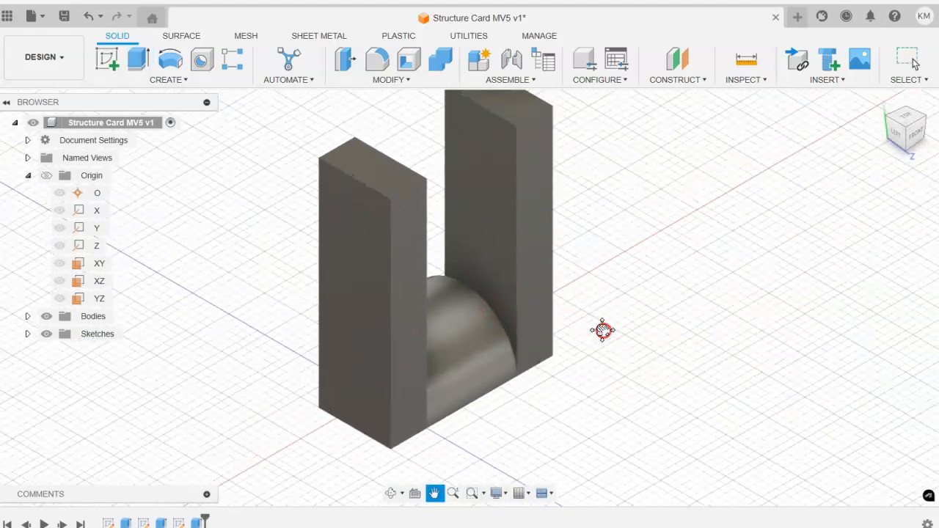
left_click(915, 131)
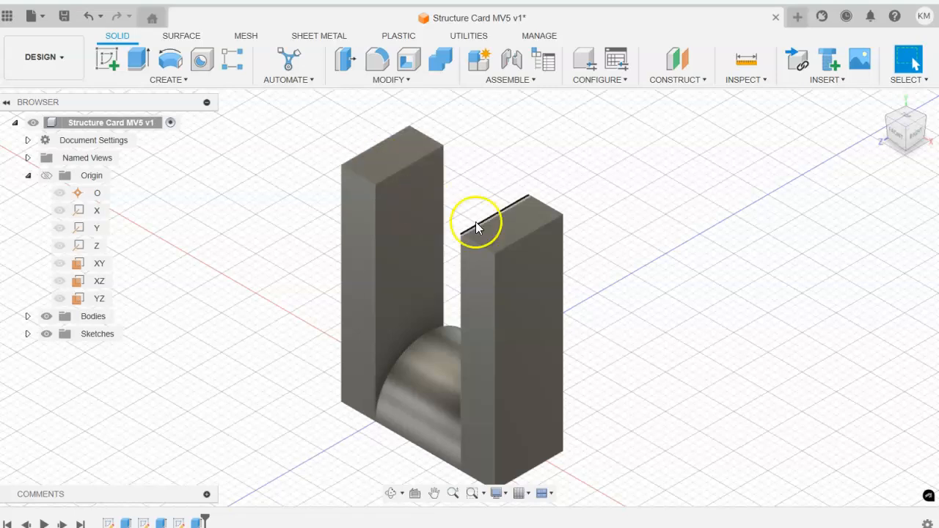
left_click(107, 63)
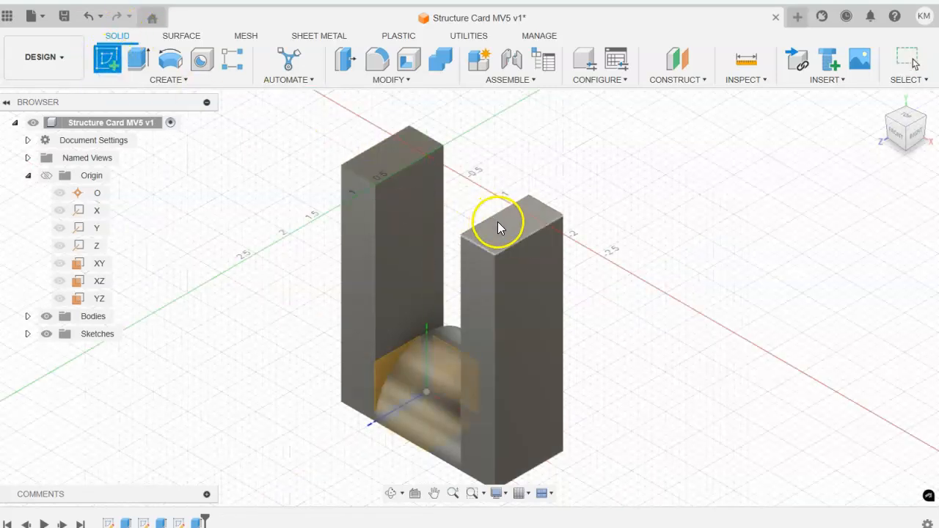
left_click(390, 148)
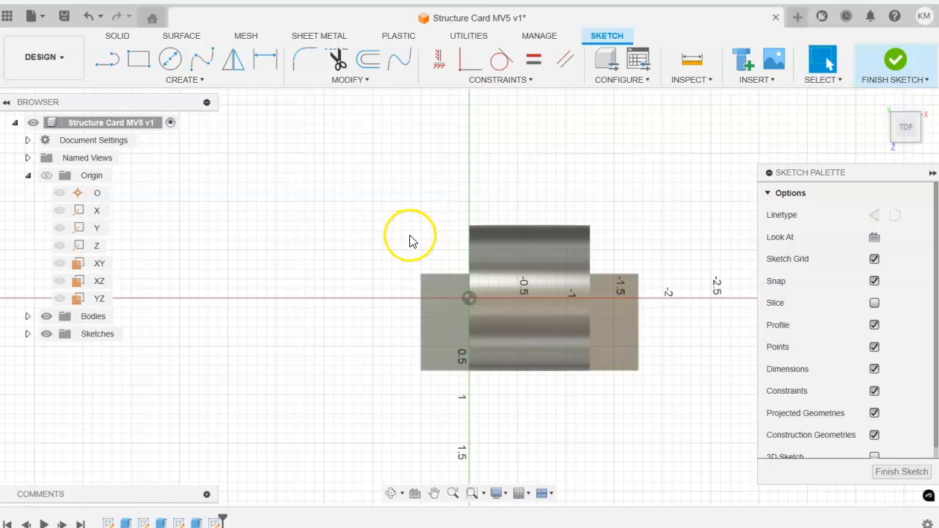
left_click(137, 60)
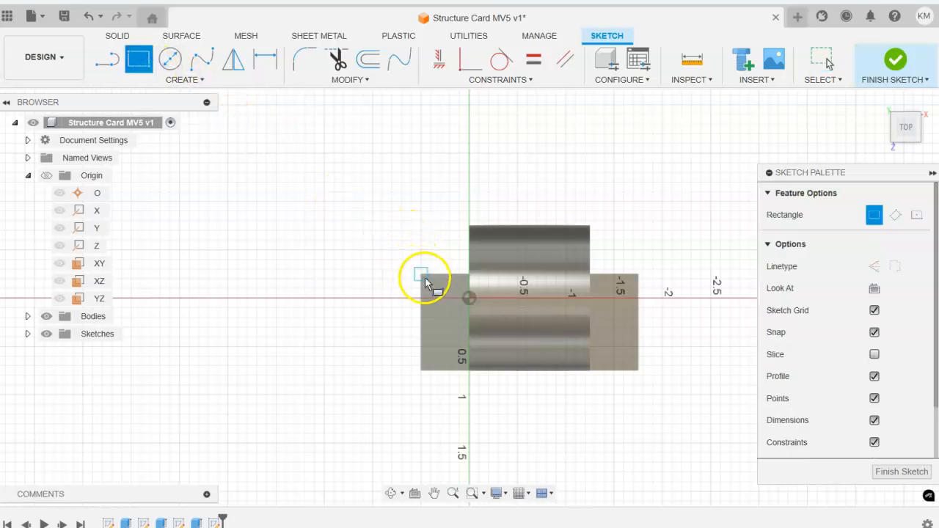
scroll(417, 276, "down", 1)
scroll(416, 279, "up", 5)
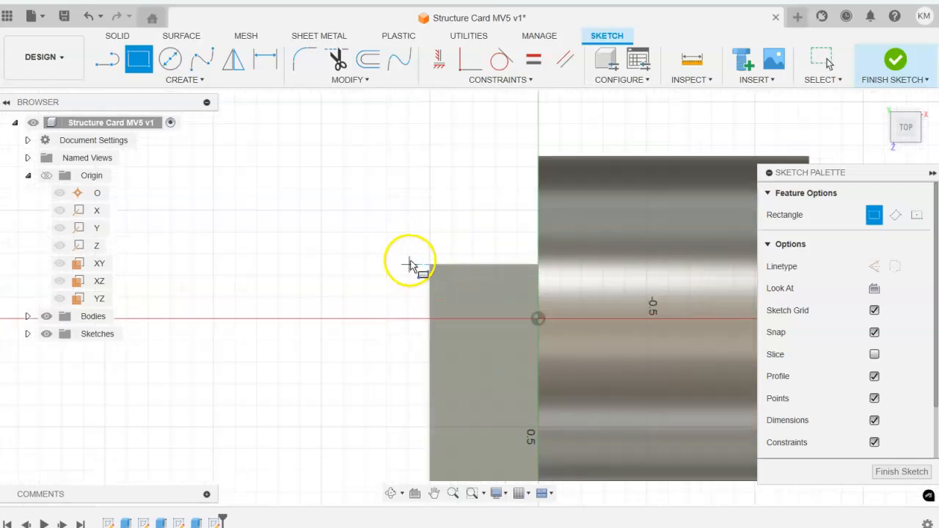
scroll(431, 268, "up", 1)
scroll(431, 270, "down", 3)
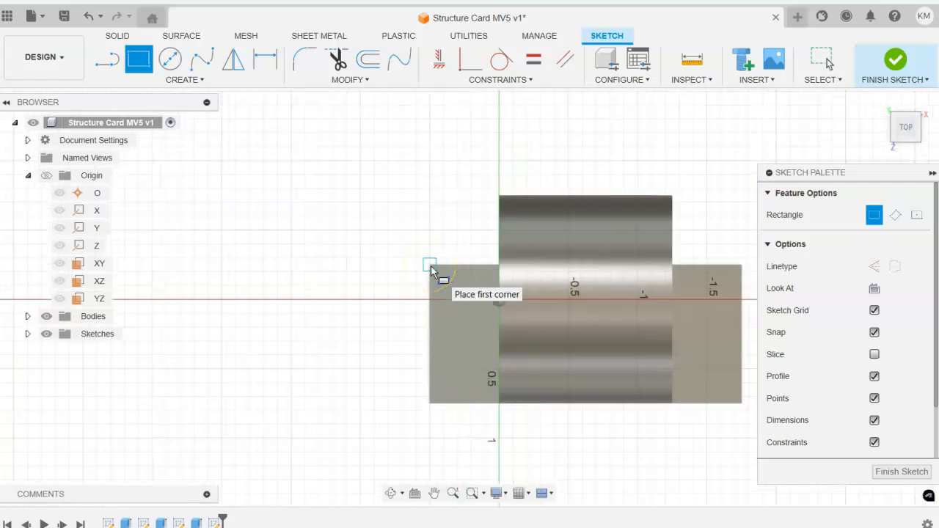
left_click_drag(431, 267, 715, 334)
scroll(716, 334, "up", 5)
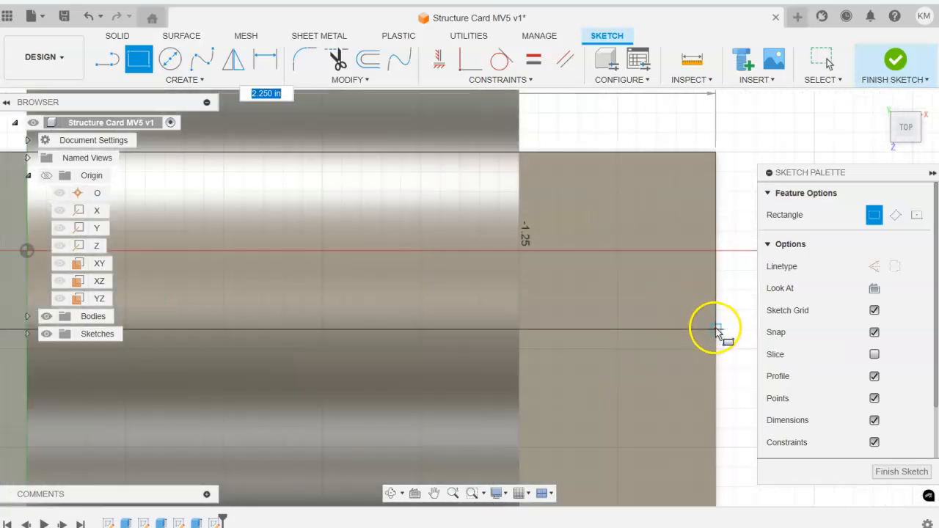
scroll(677, 388, "down", 3)
scroll(709, 325, "up", 2)
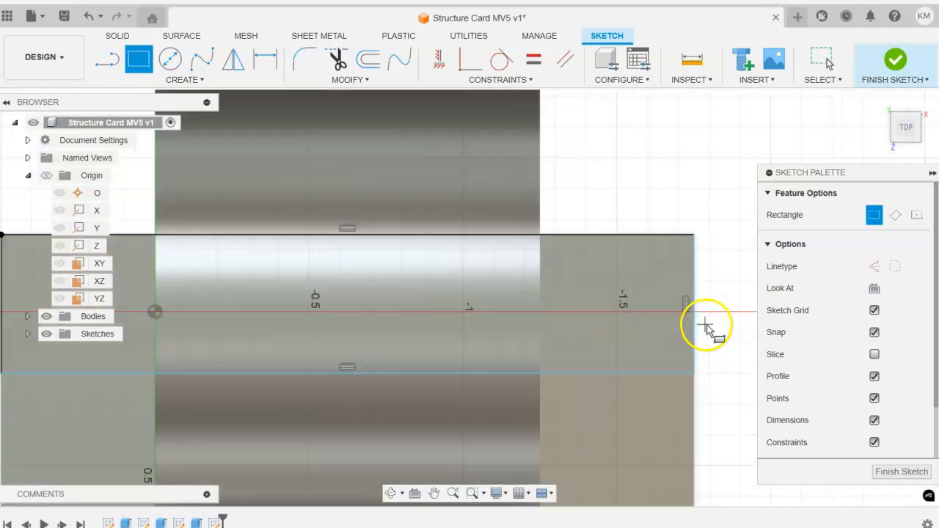
scroll(703, 330, "down", 2)
scroll(703, 330, "up", 1)
scroll(703, 359, "down", 1)
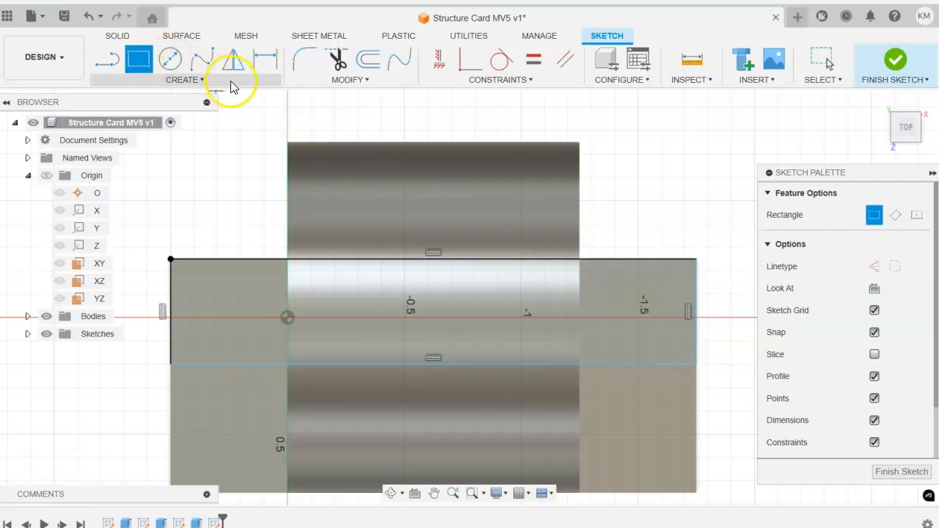
Dimension the spanning rectangle's long edge to 2.25 in.
left_click(262, 61)
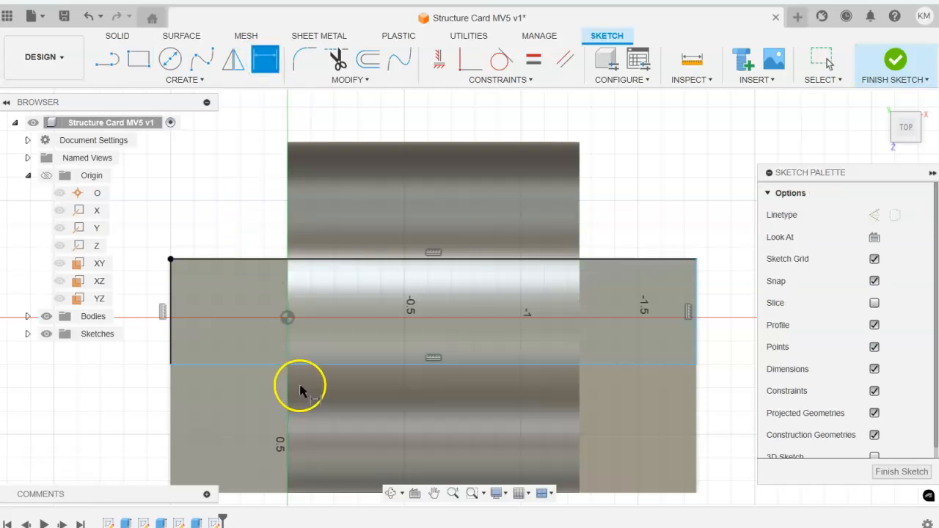
left_click(323, 365)
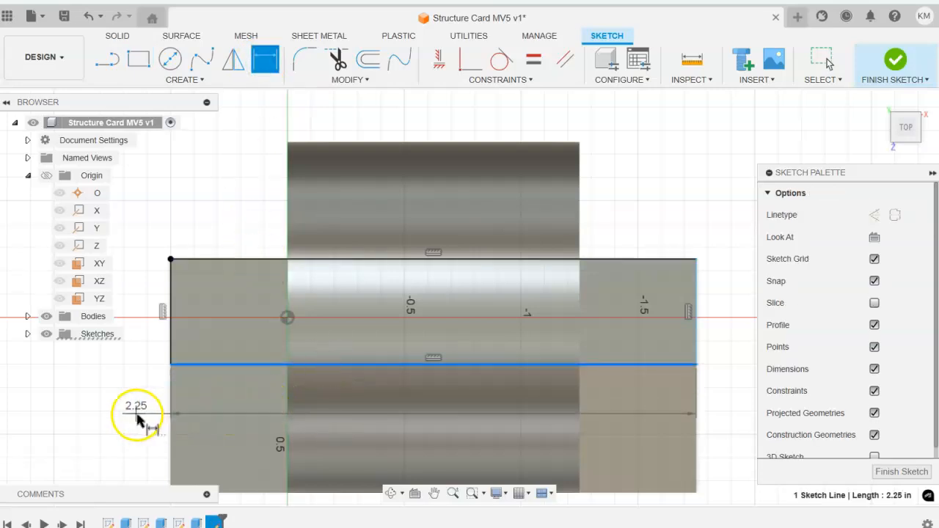
left_click(136, 417)
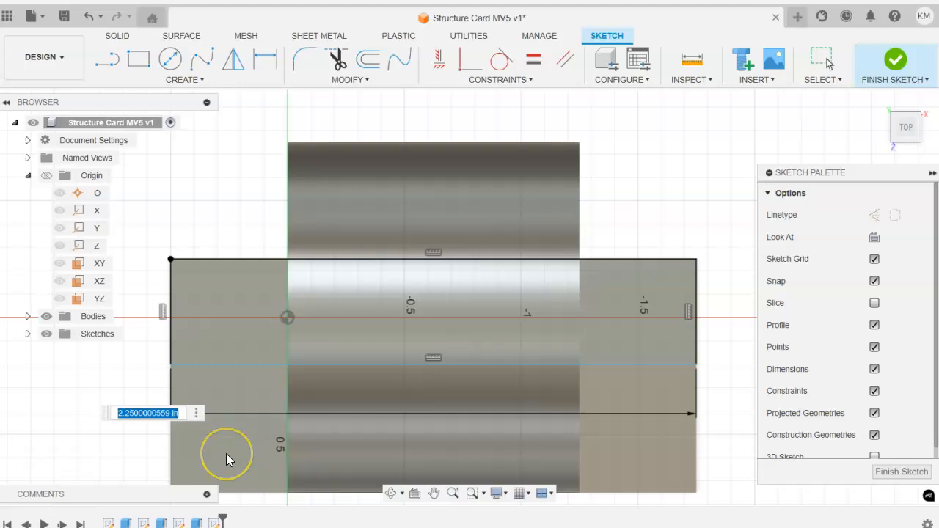
type("2.25")
key("Return")
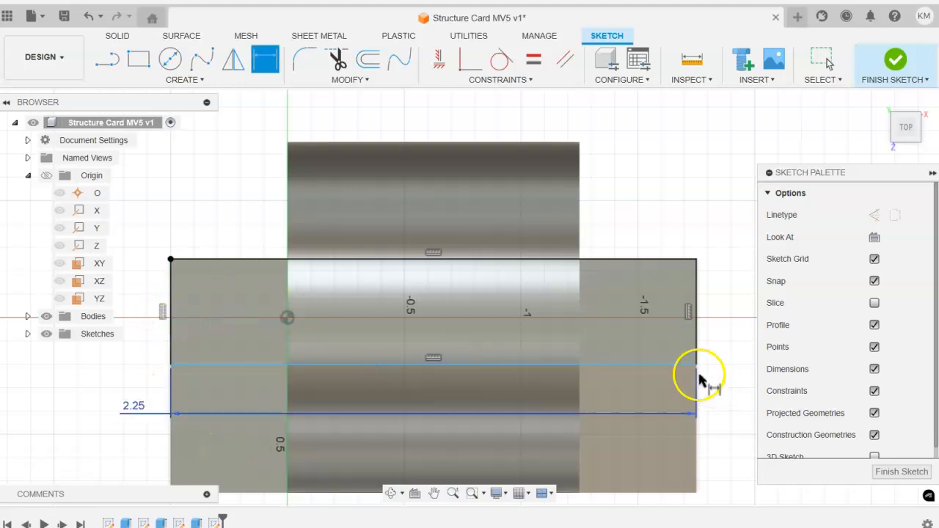
Dimension the spanning rectangle's short edge to 0.5 in, and finish the sketch.
left_click(698, 387)
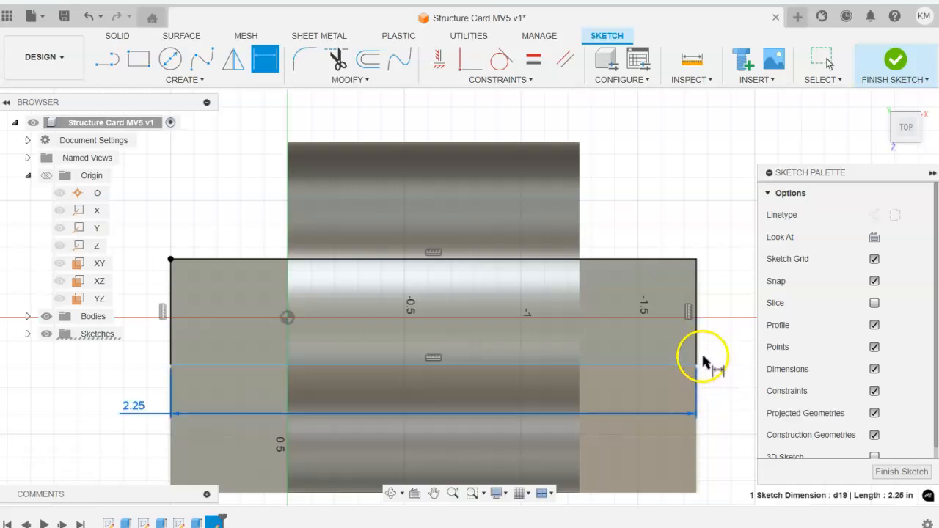
key("Escape")
left_click(268, 57)
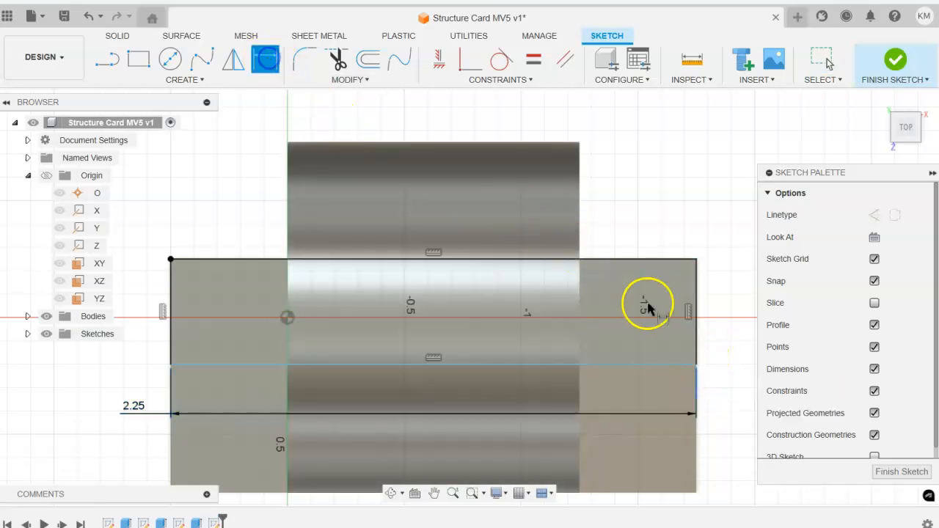
left_click(695, 301)
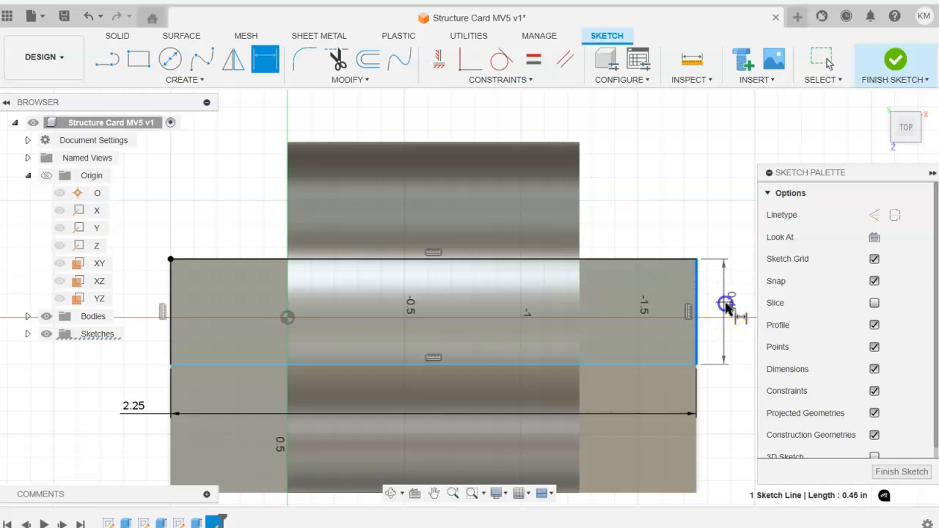
left_click(725, 303)
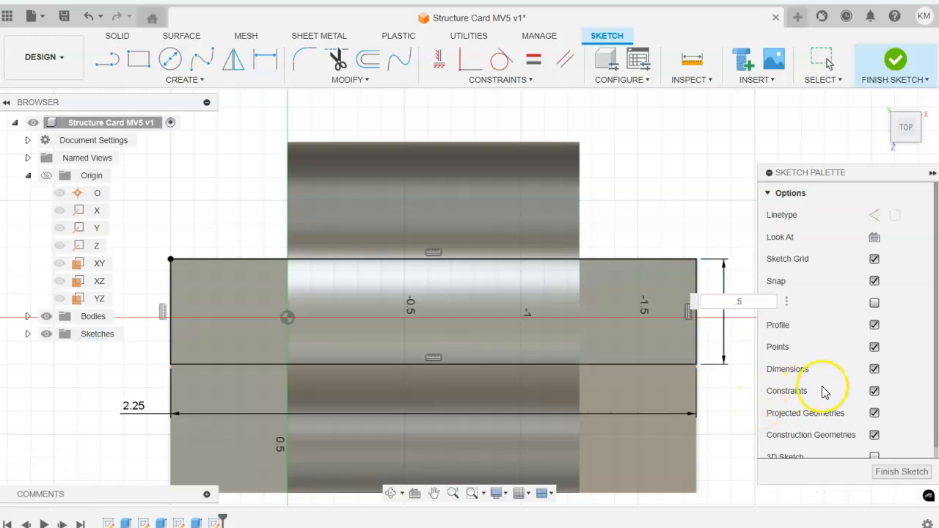
key("Return")
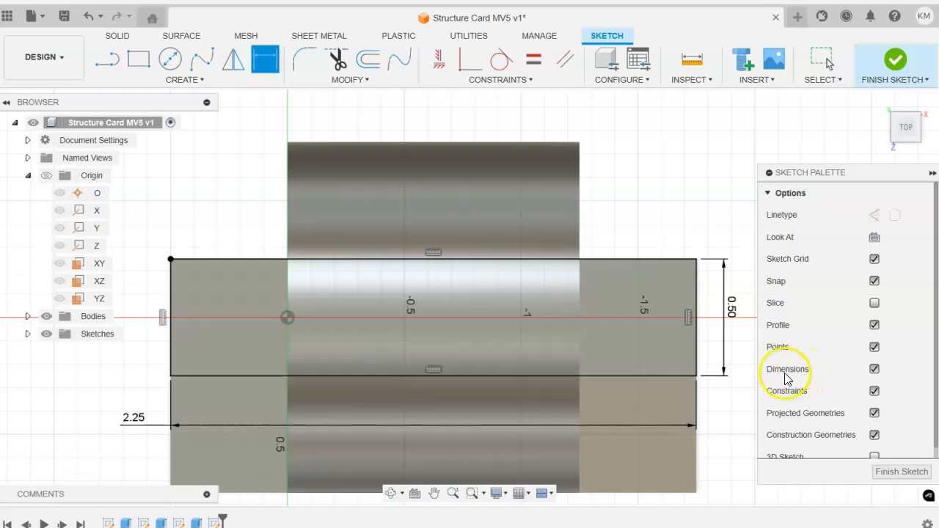
scroll(692, 411, "down", 3)
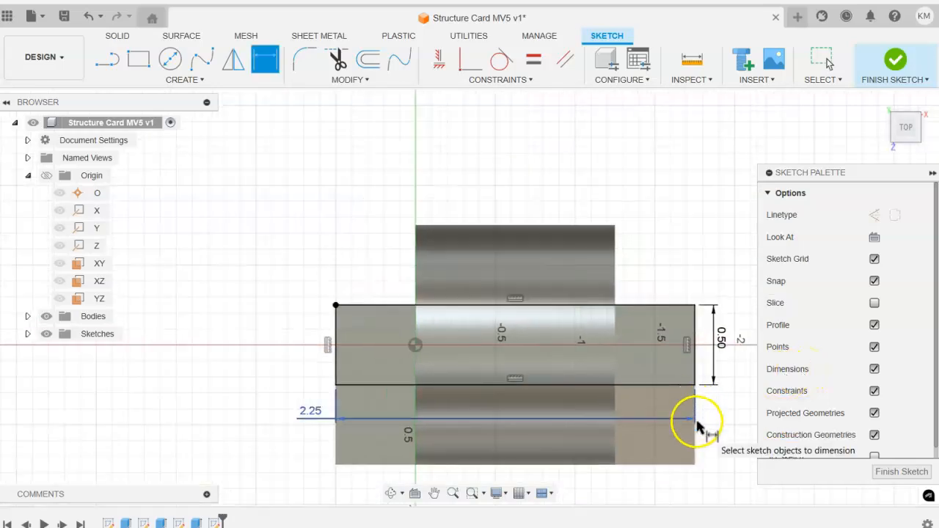
left_click(887, 61)
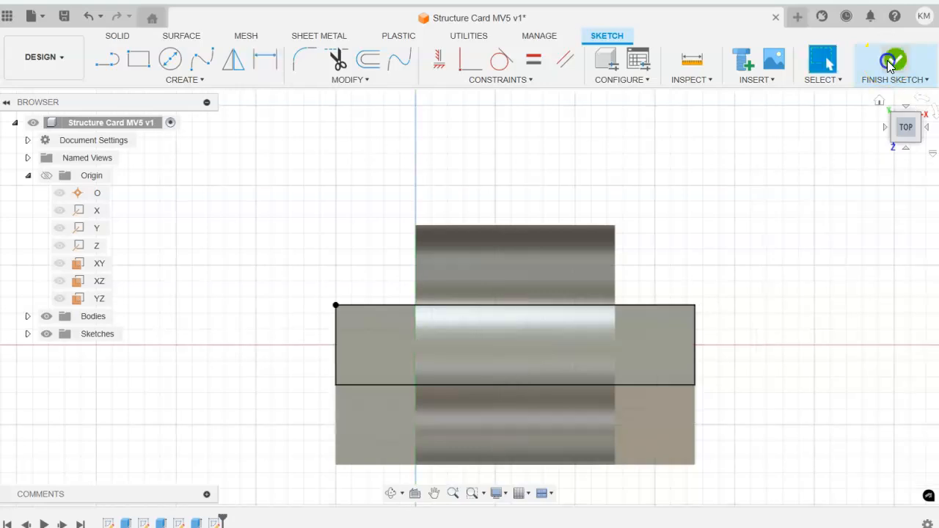
Extrude both profiles of the spanning rectangle 1 in upward to one side, joined to the body.
left_click(881, 102)
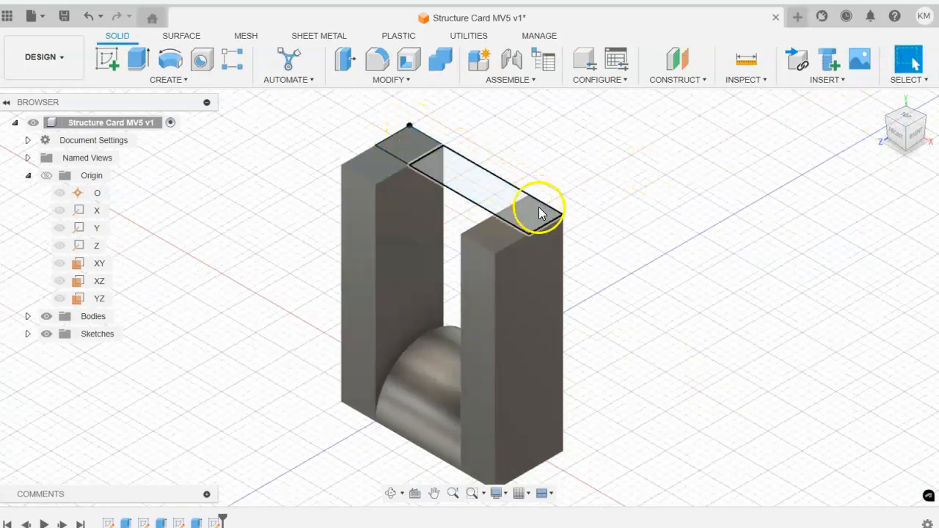
left_click(139, 58)
left_click(464, 184)
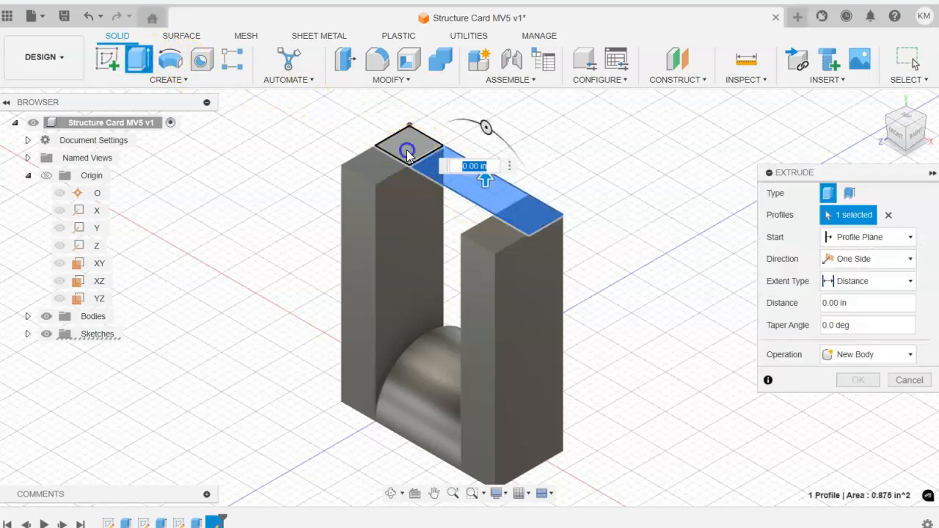
left_click(409, 153)
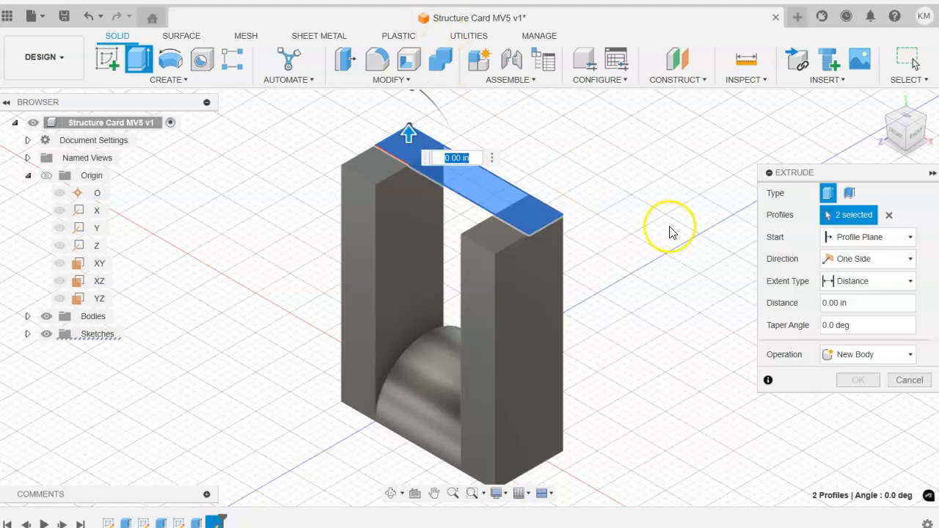
left_click(863, 304)
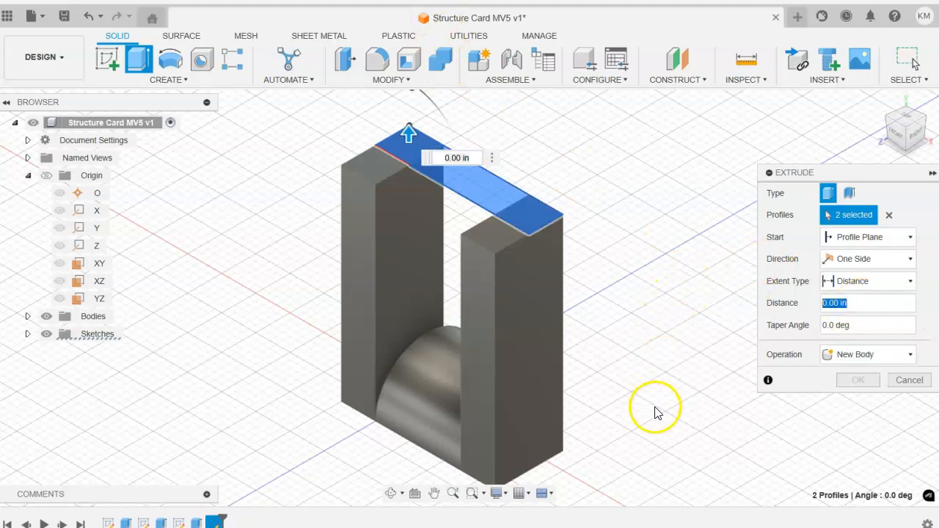
type("1")
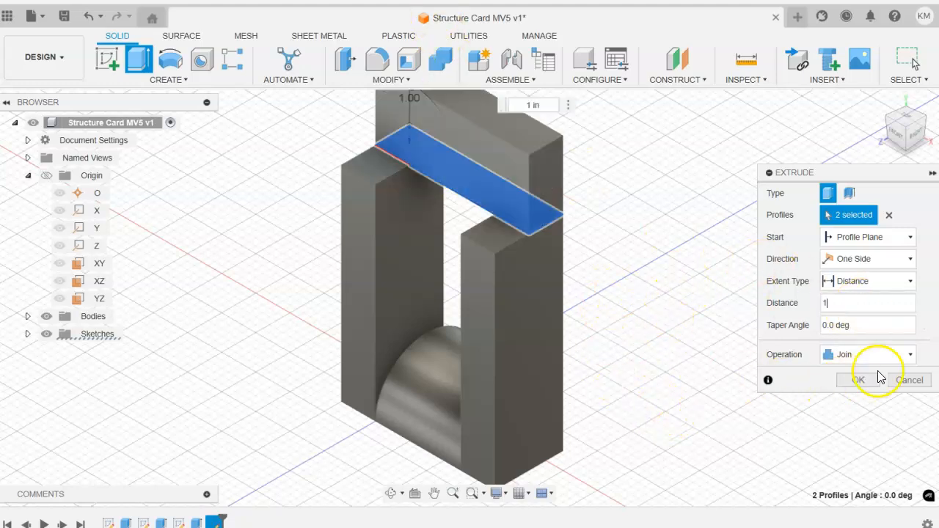
left_click(860, 379)
scroll(609, 308, "down", 5)
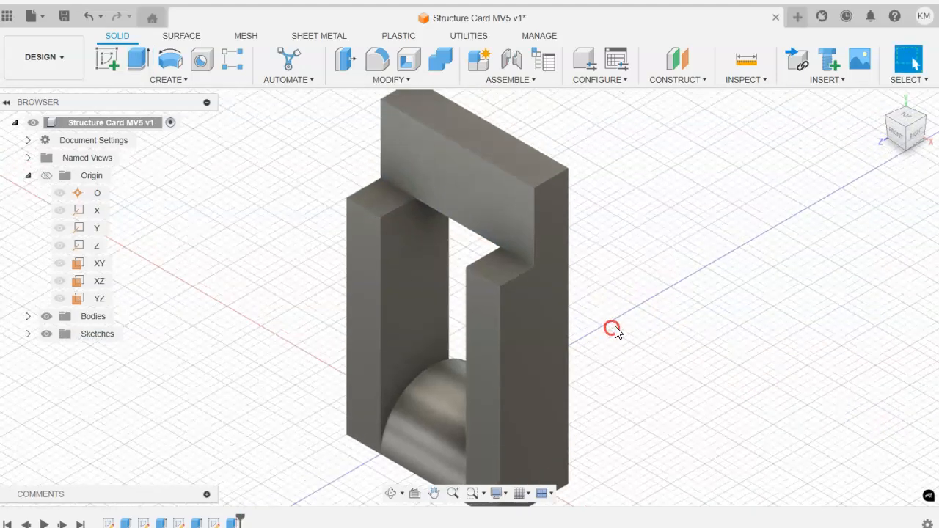
middle_click_drag(635, 364, 559, 333)
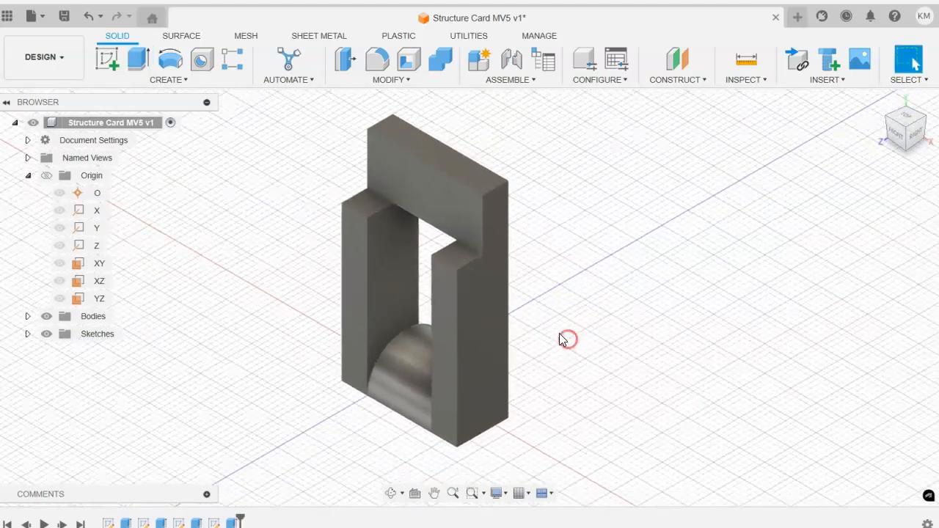
left_click(575, 336)
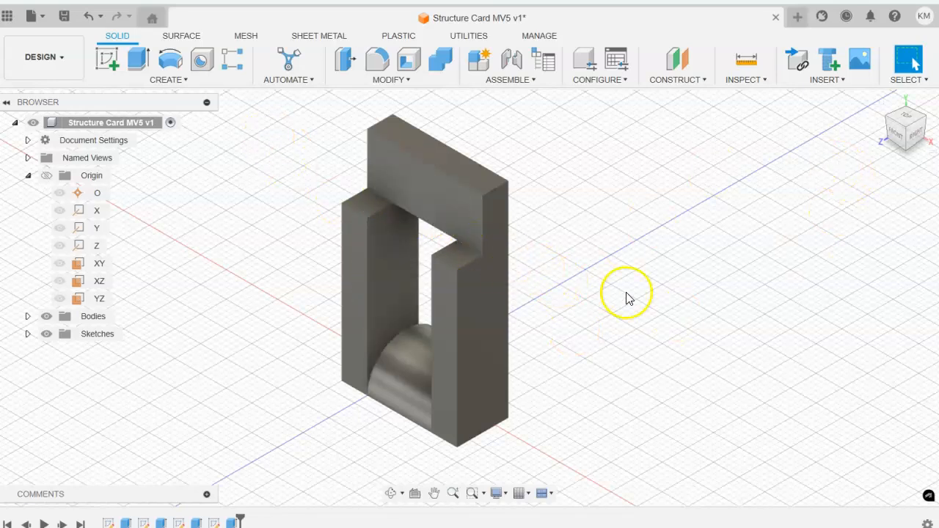
mouse_move(541, 254)
middle_mouse_down("shift")
mouse_move(644, 248)
mouse_move(539, 256)
mouse_move(460, 215)
mouse_move(543, 244)
middle_mouse_up("shift")
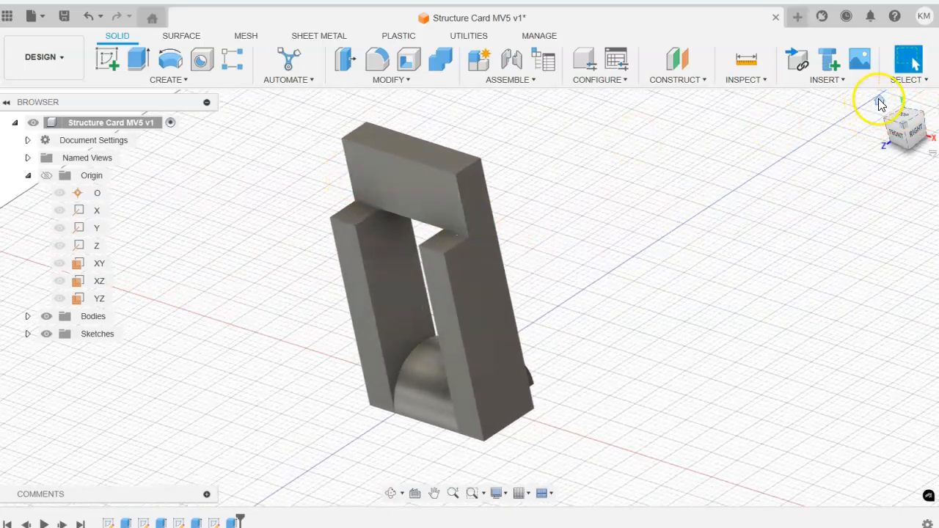
left_click(880, 103)
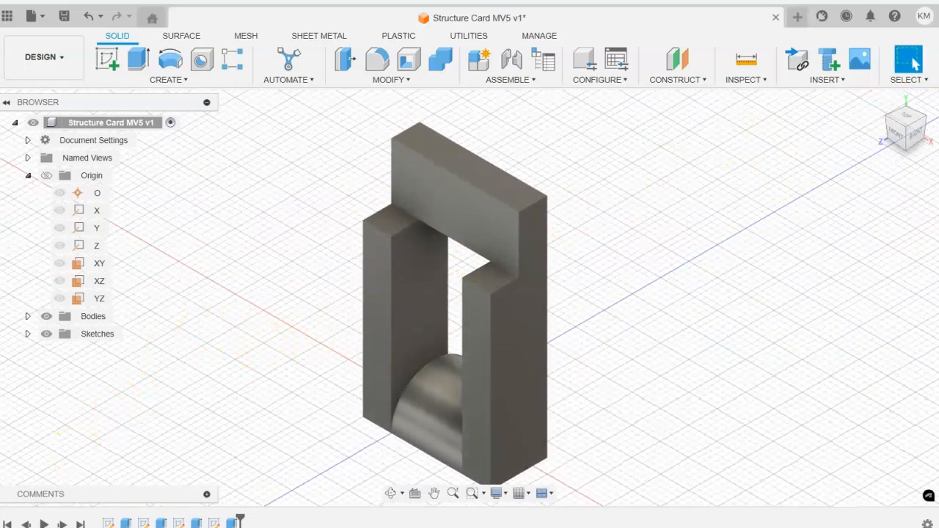